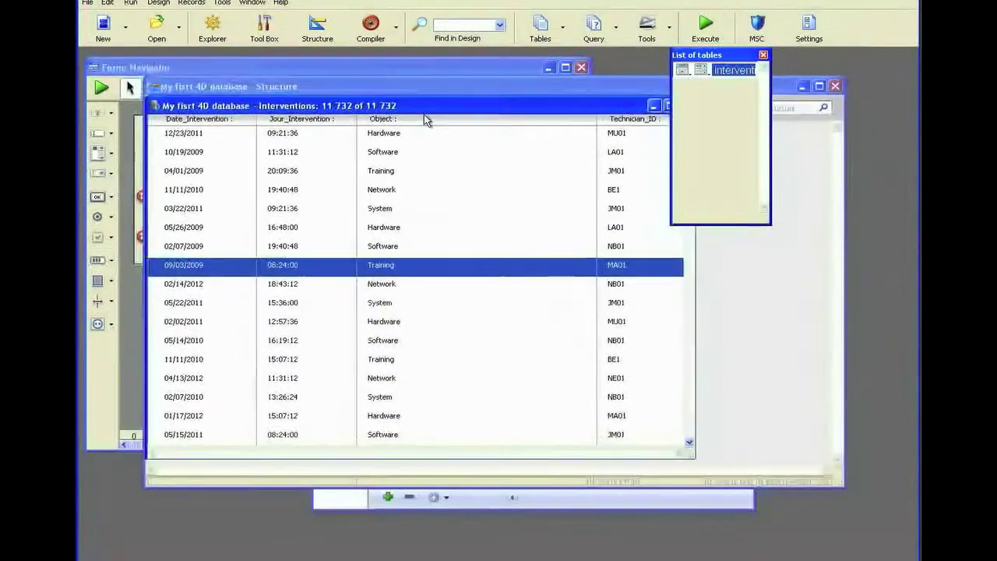
- Close the Structure and Tool Box windows and bring the Navigator form to the front for editing
click(835, 86)
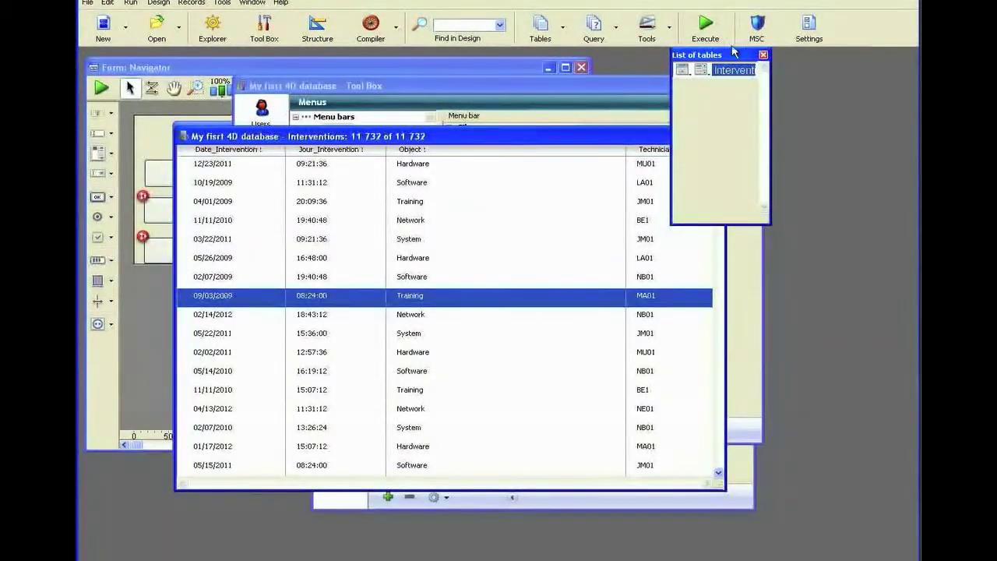
drag(642, 86, 674, 100)
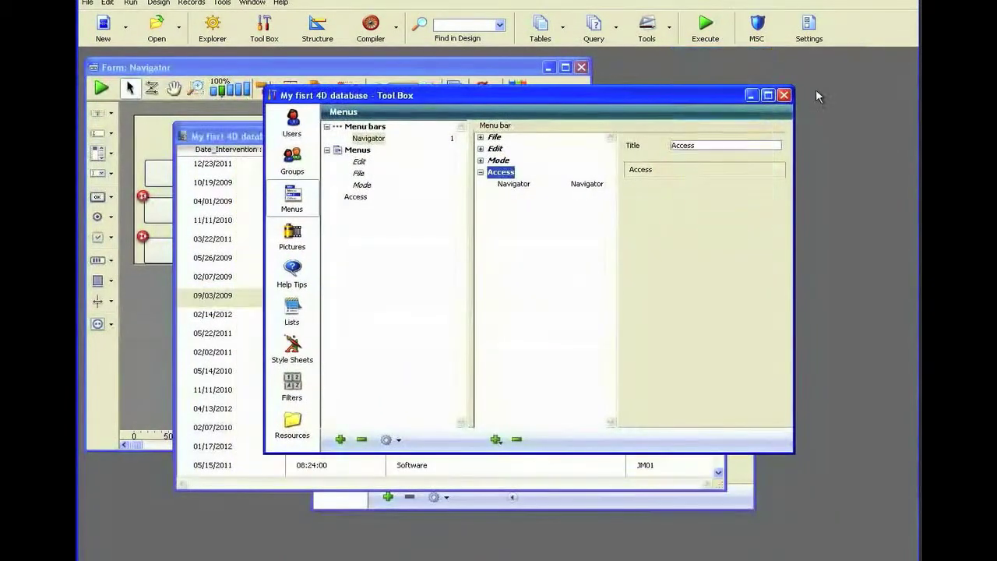
click(784, 95)
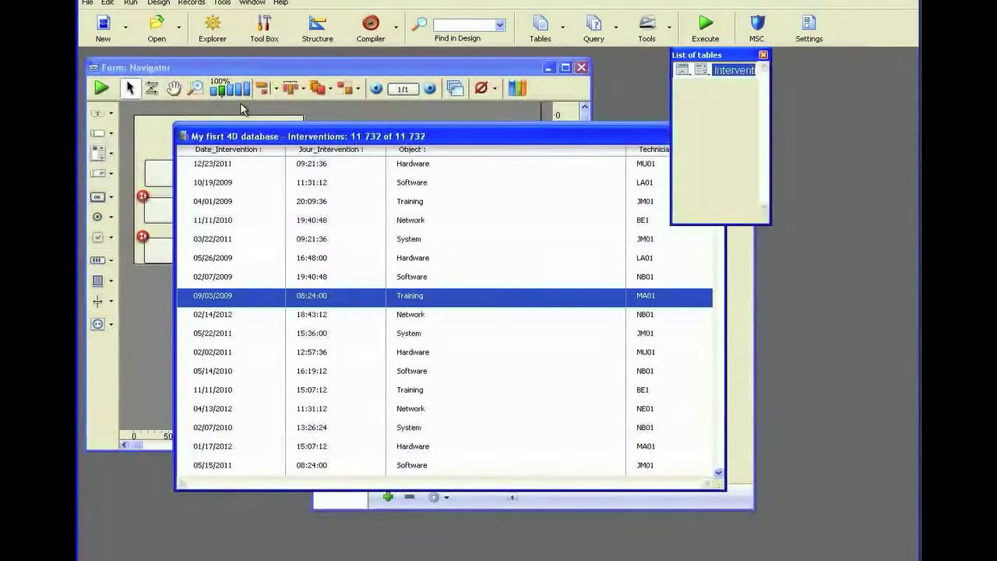
click(338, 122)
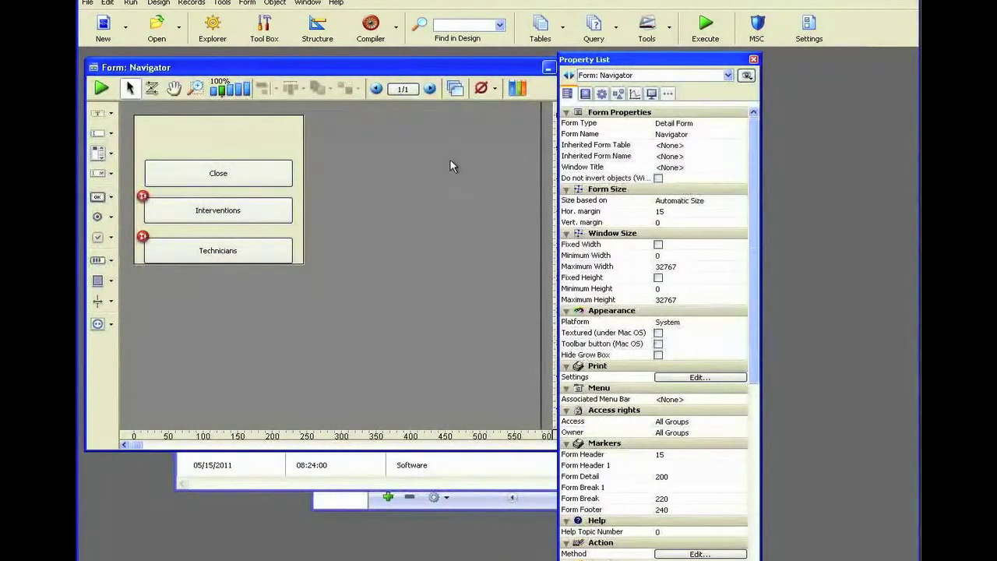
- Cut the Close, Interventions and Technicians buttons from page 1 of the Navigator form and paste them onto page 0
click(403, 92)
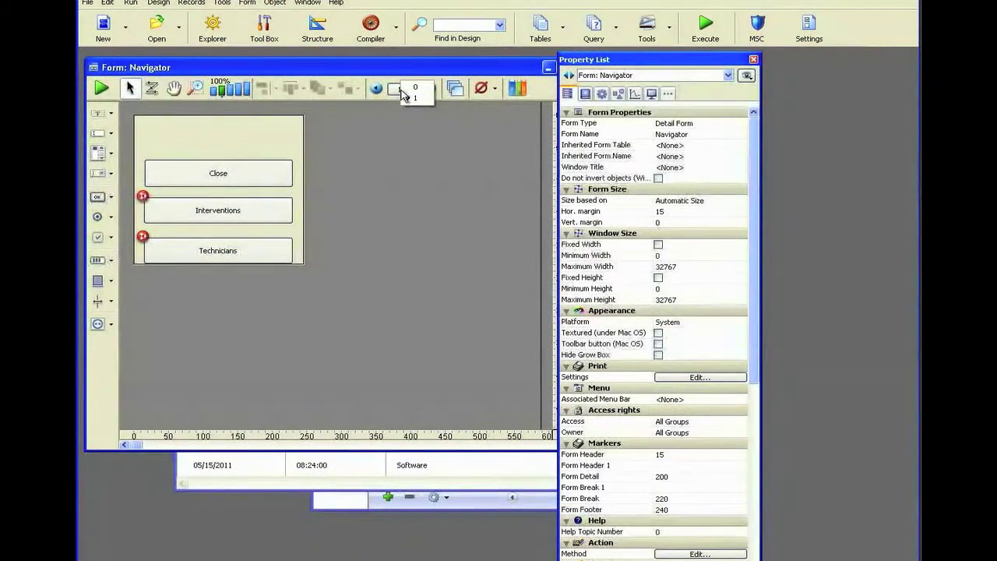
click(402, 96)
click(401, 93)
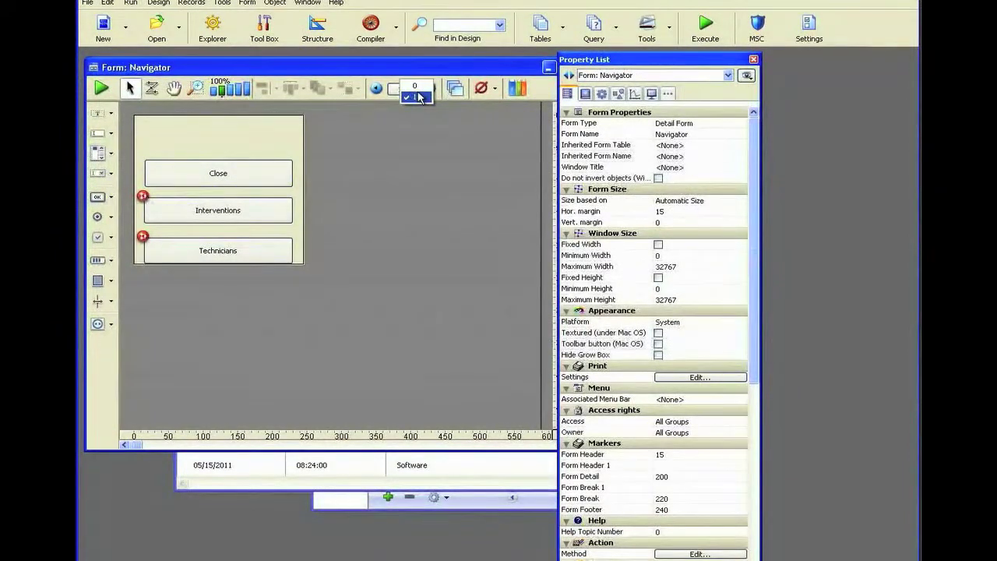
click(400, 114)
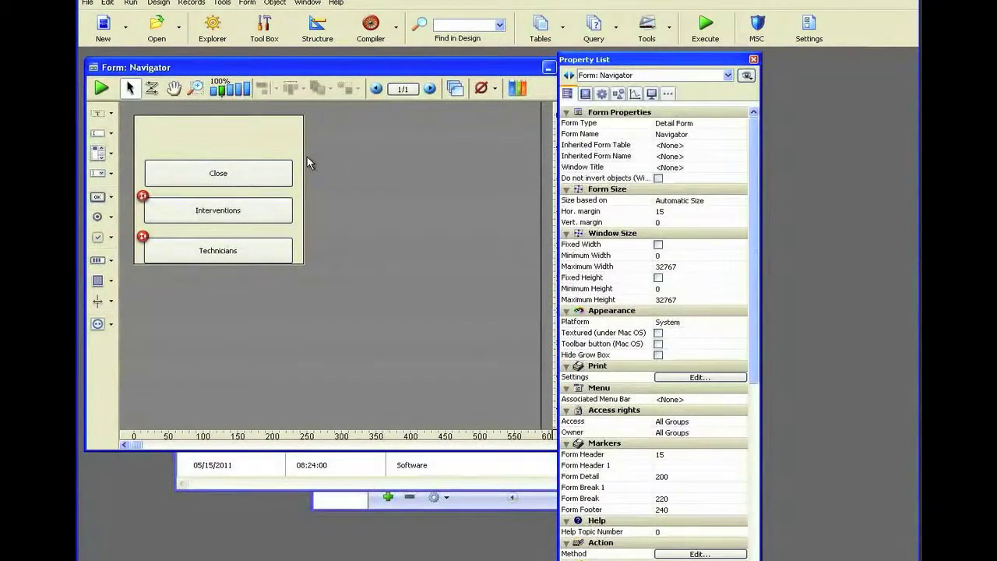
drag(260, 146, 234, 277)
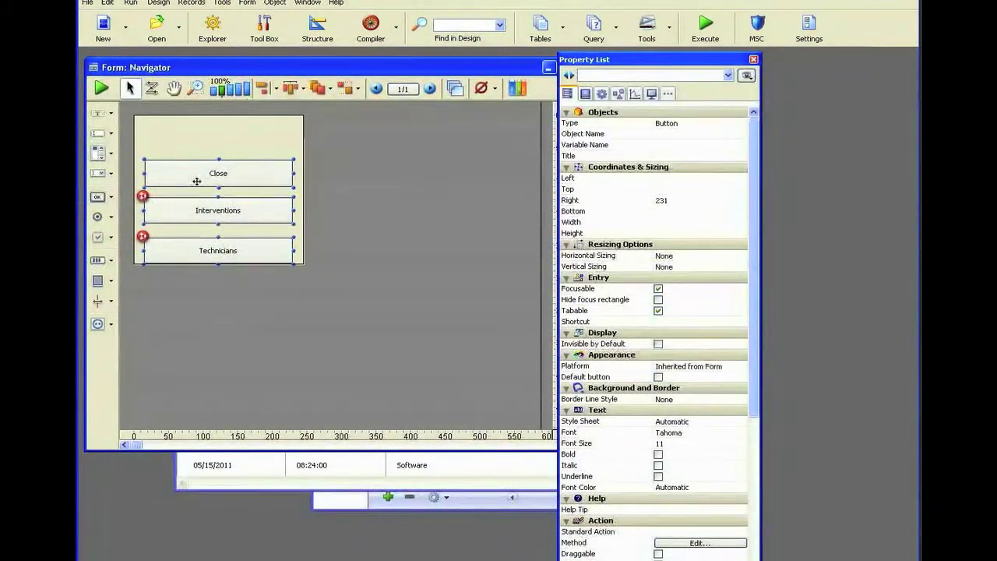
click(109, 3)
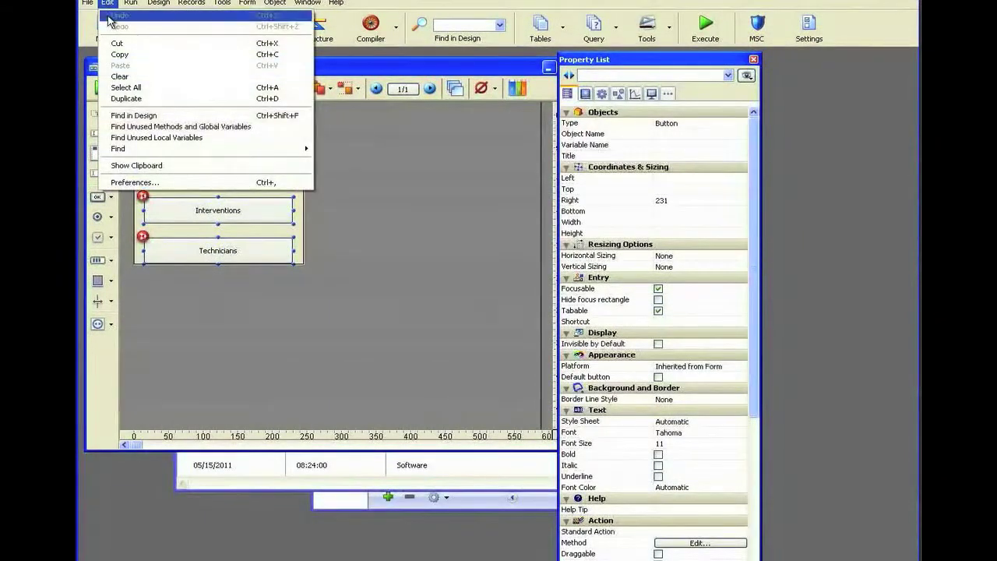
click(117, 43)
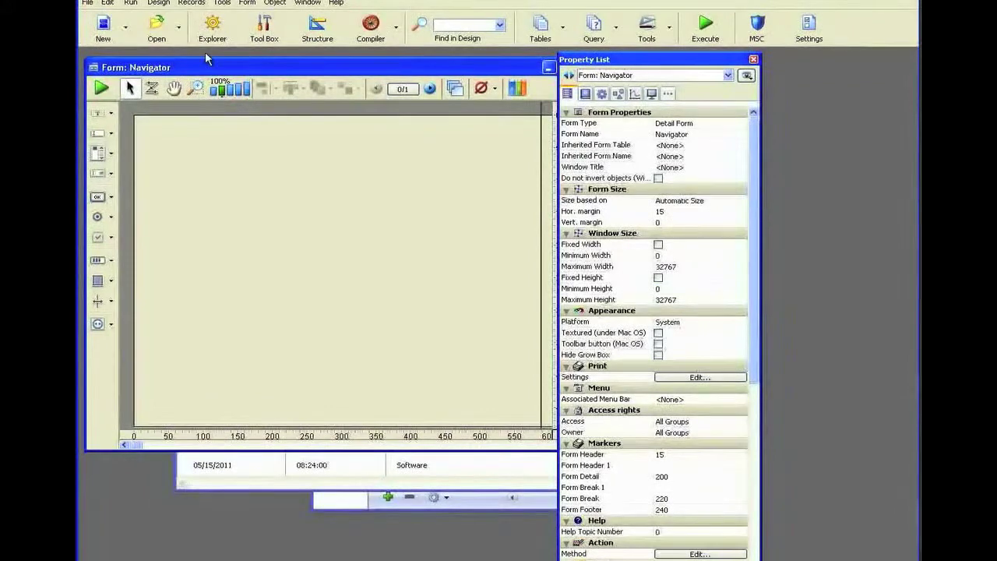
click(107, 3)
click(124, 67)
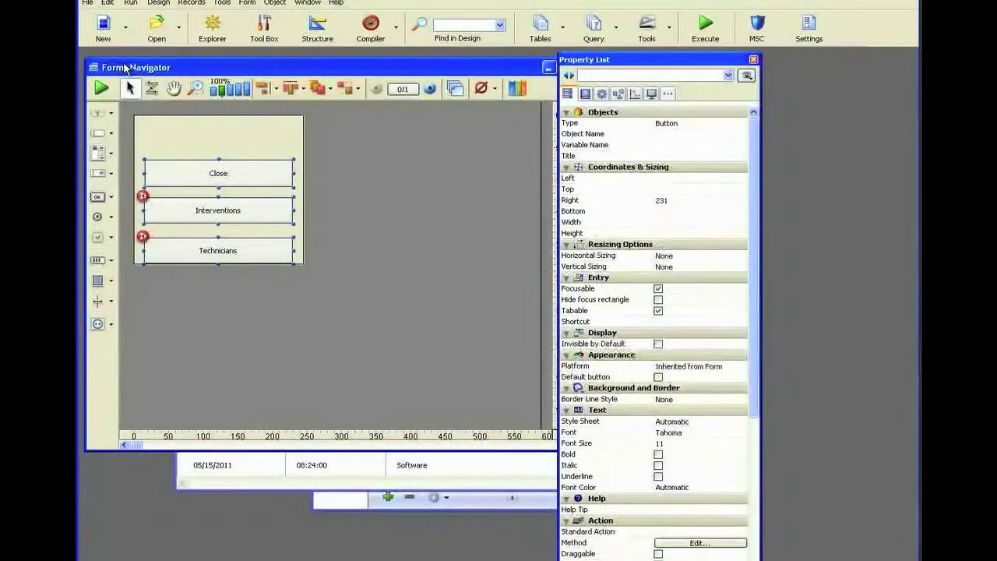
- Check how the moved buttons appear on page 1, return to page 0 and clear the selection
click(429, 89)
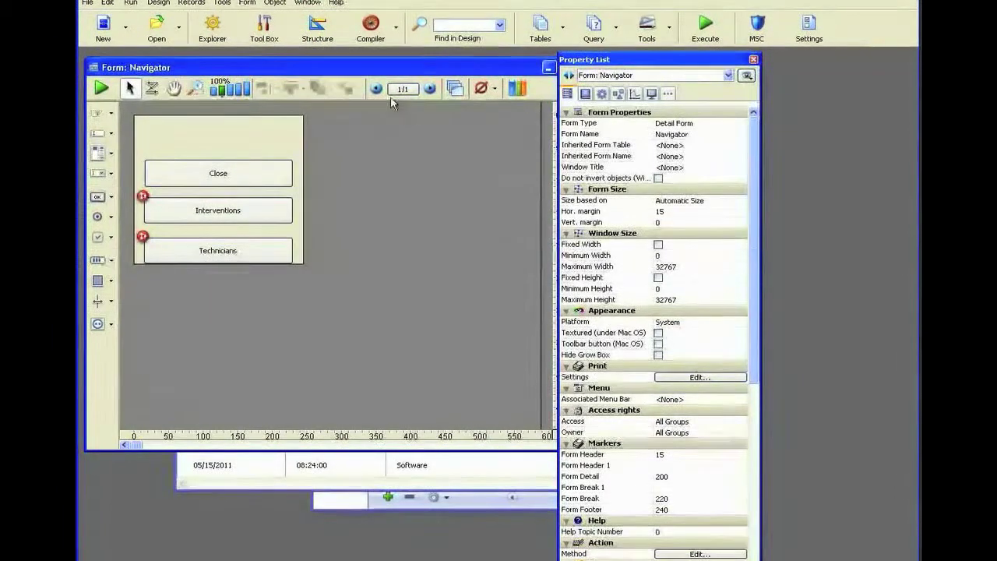
key(ctrl+a)
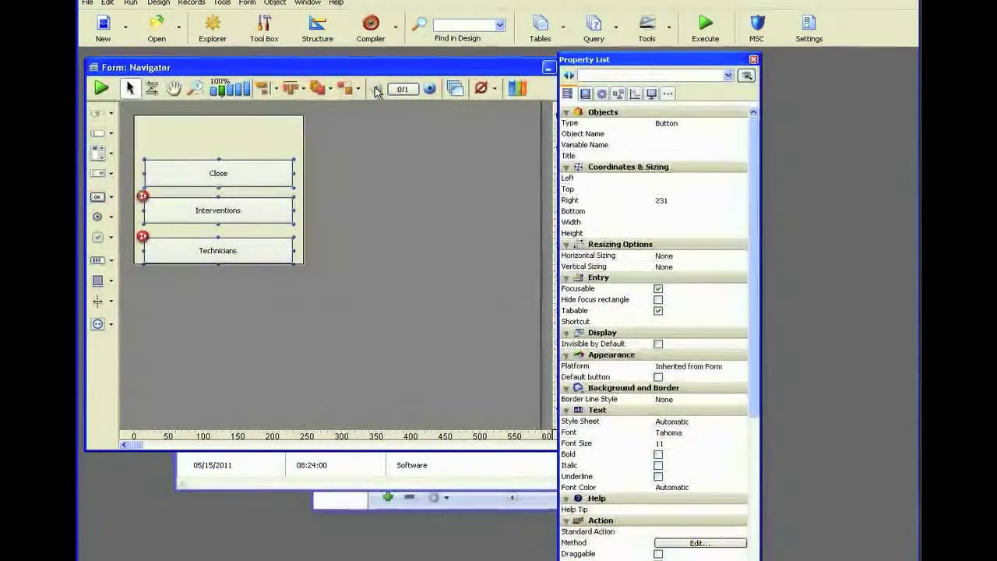
click(236, 165)
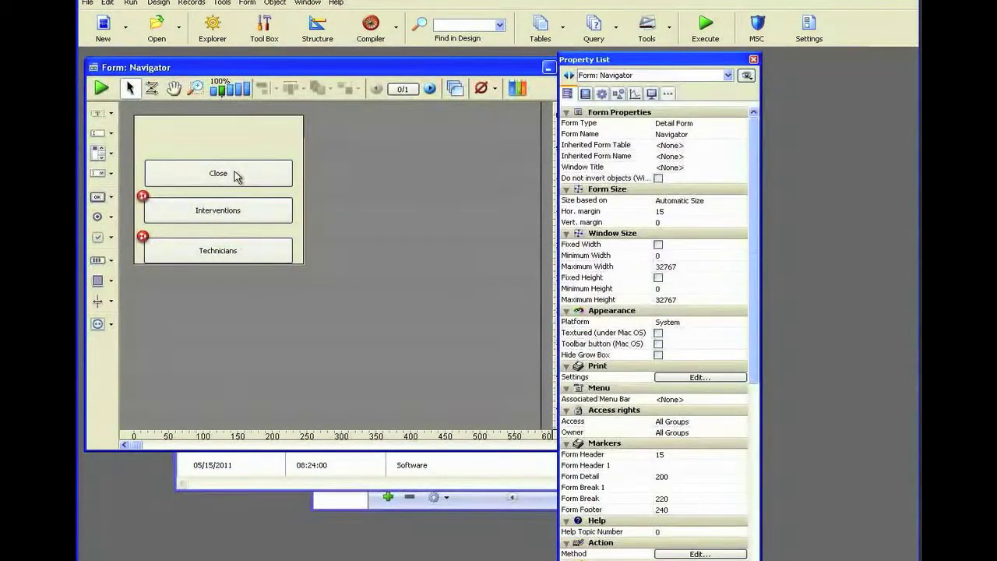
- Set the Close button's variable name to B_Close
click(236, 176)
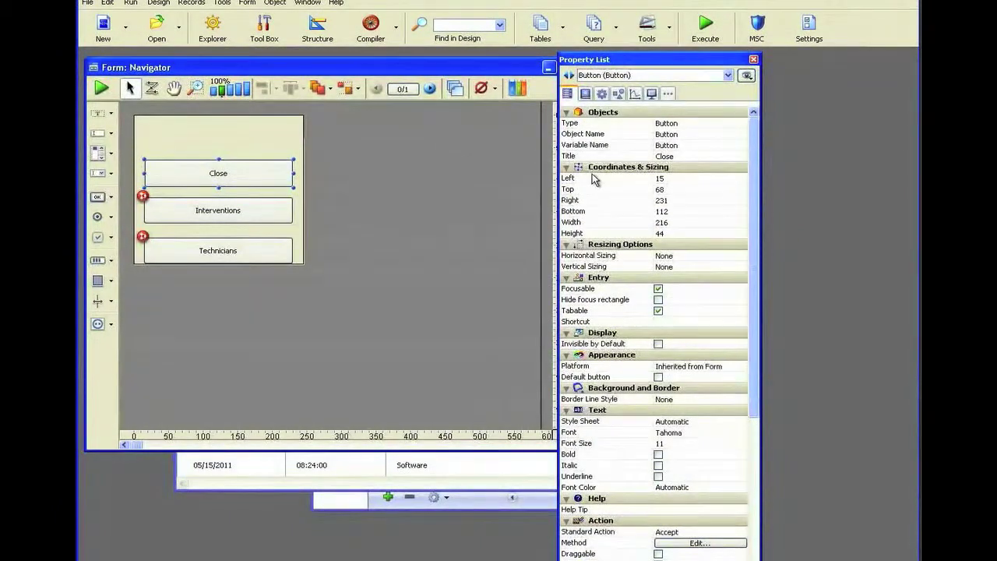
click(696, 145)
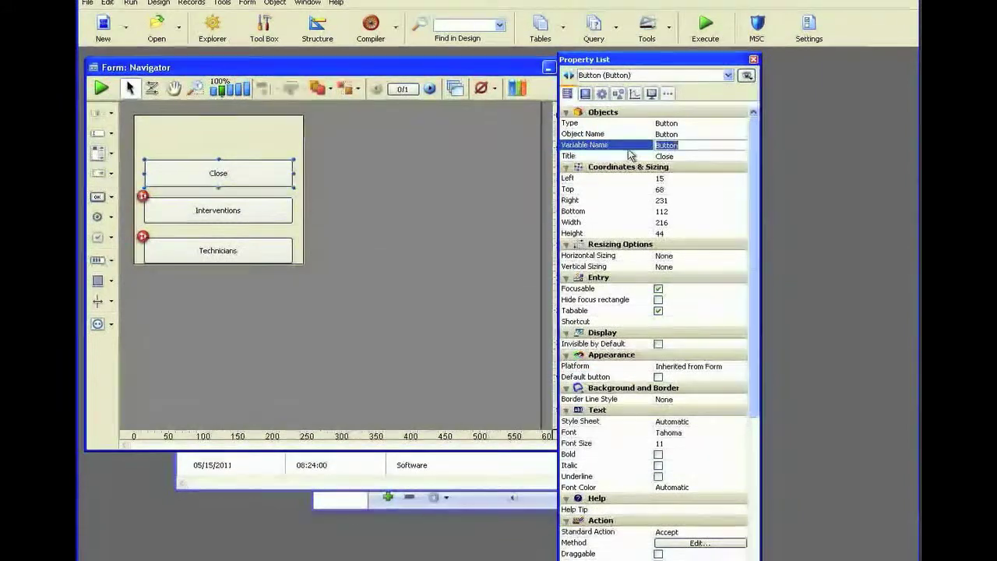
text(B_Close)
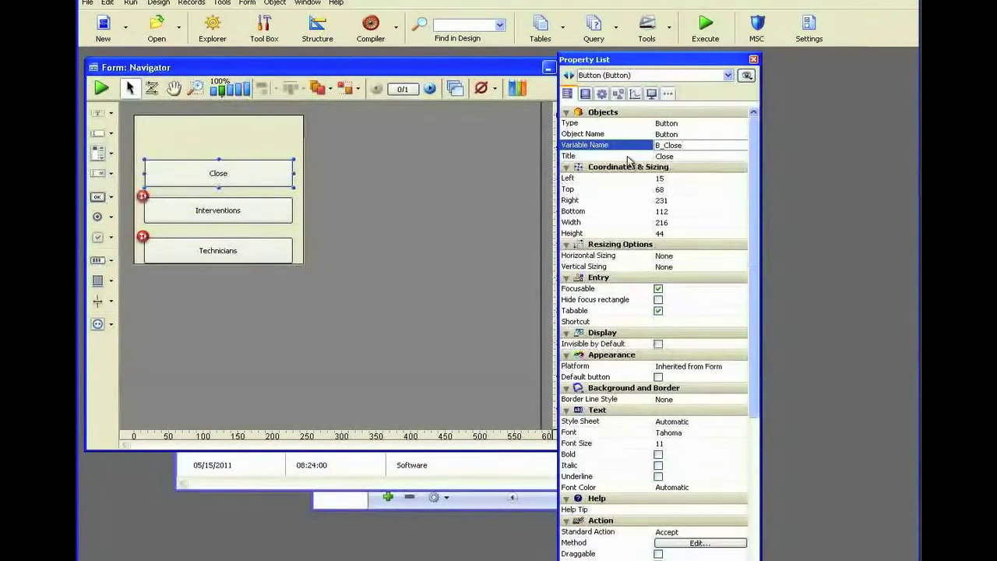
- Change the Close button's object type to Picture Button and go through its variable name, picture source and ID properties
click(742, 123)
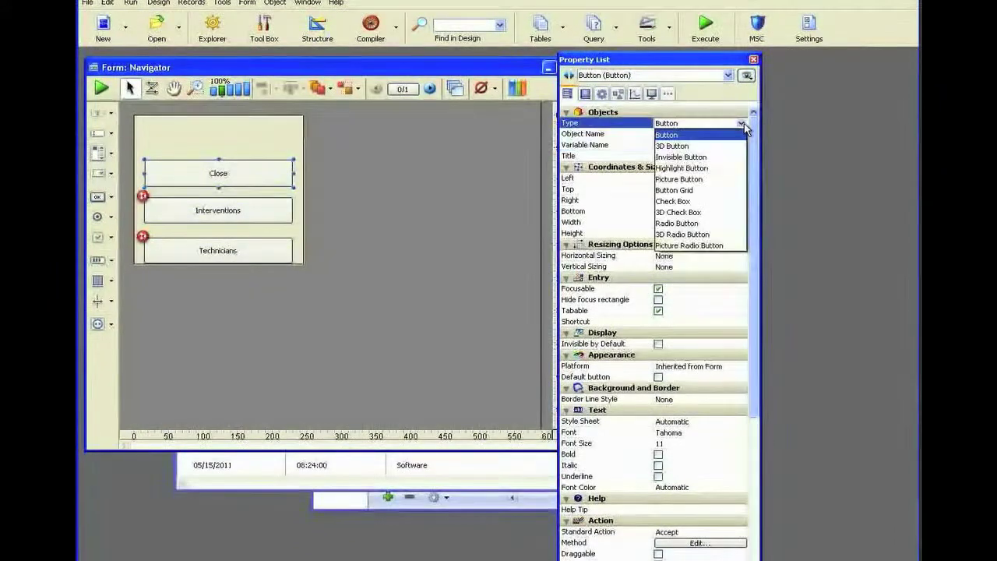
click(715, 180)
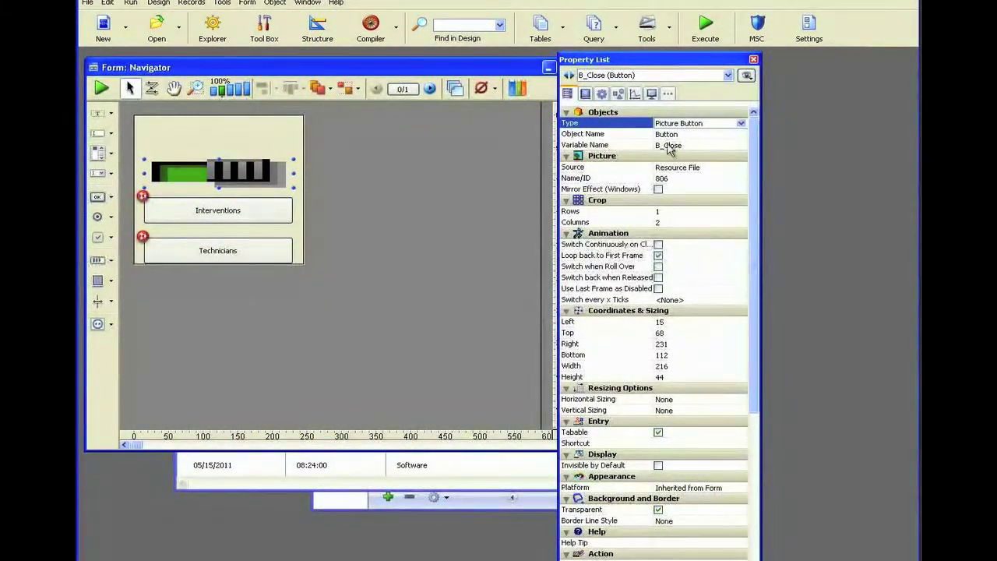
click(641, 146)
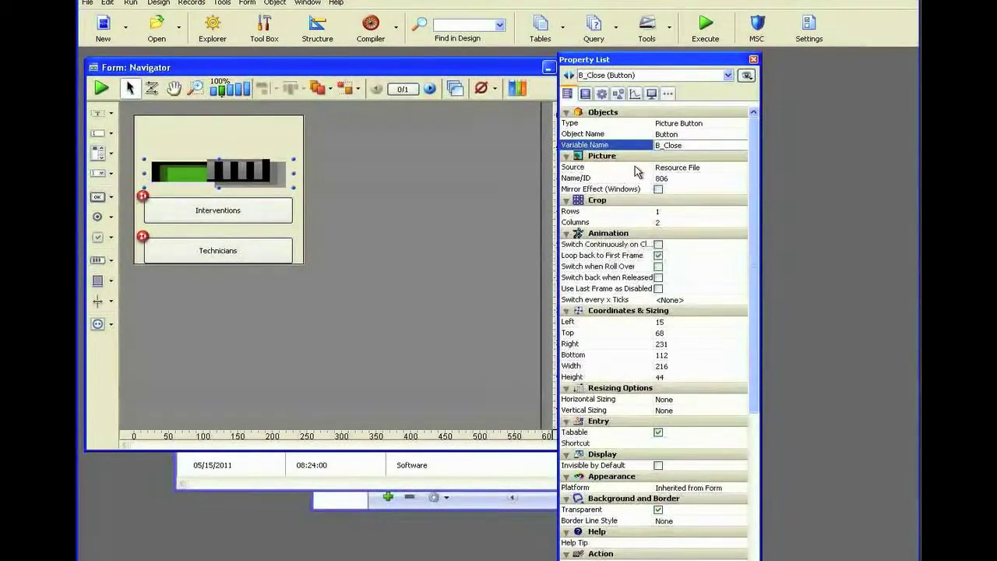
click(638, 168)
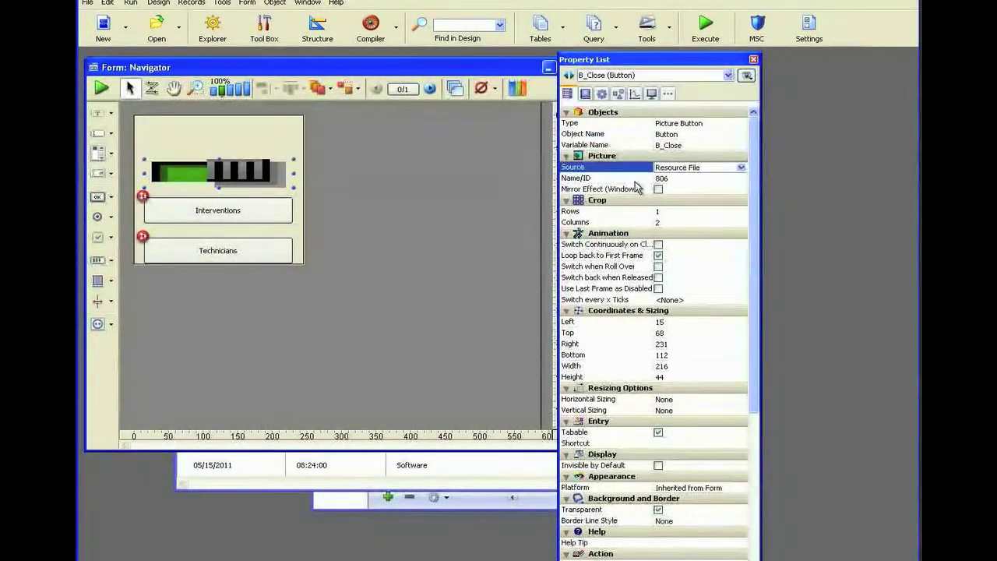
click(636, 183)
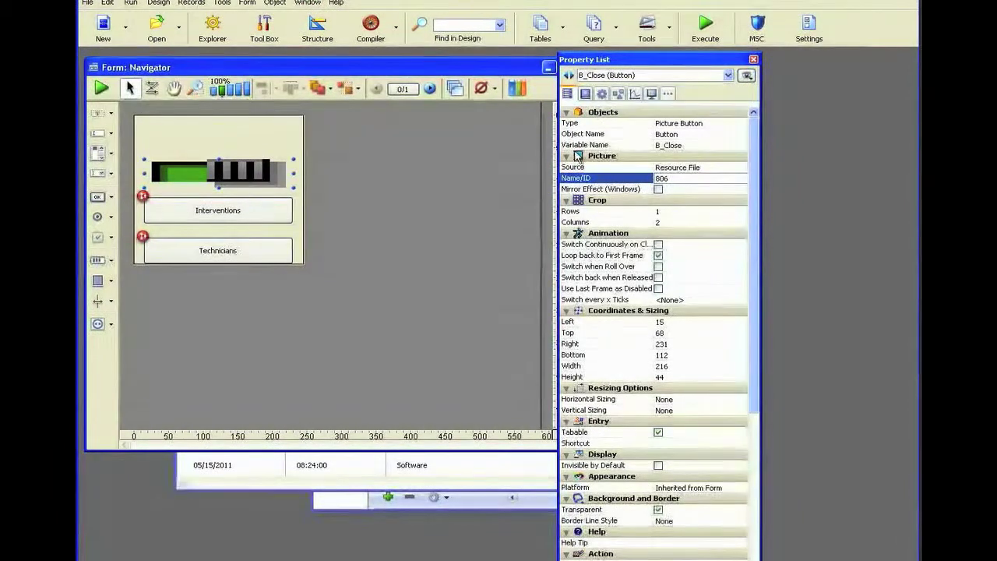
- Import the Fermer image from the desktop's 4DV13_Docs/Images_PNG folder into the picture library with its default properties, and close the Tool Box
click(272, 46)
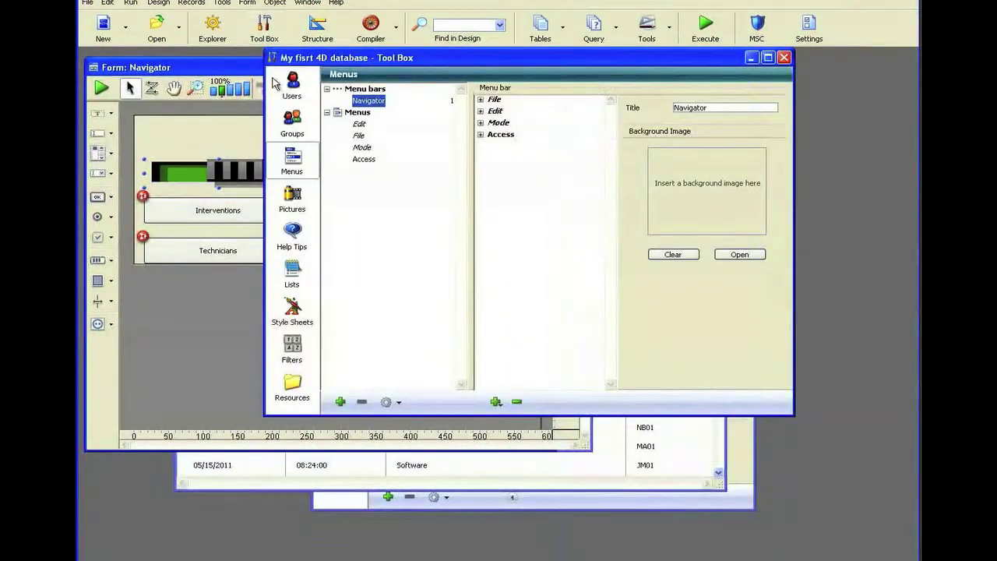
click(292, 200)
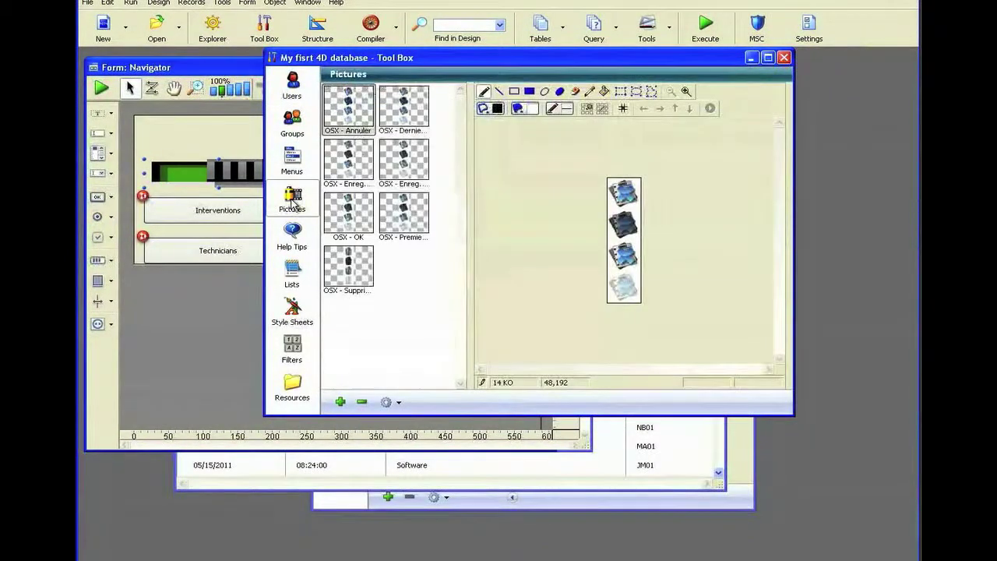
click(396, 403)
click(399, 485)
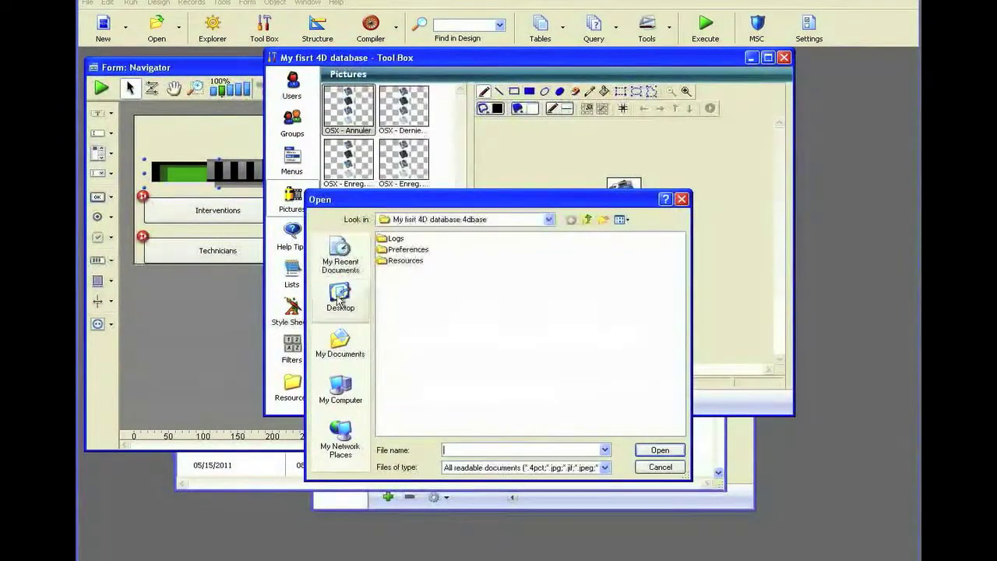
click(341, 296)
double_click(413, 293)
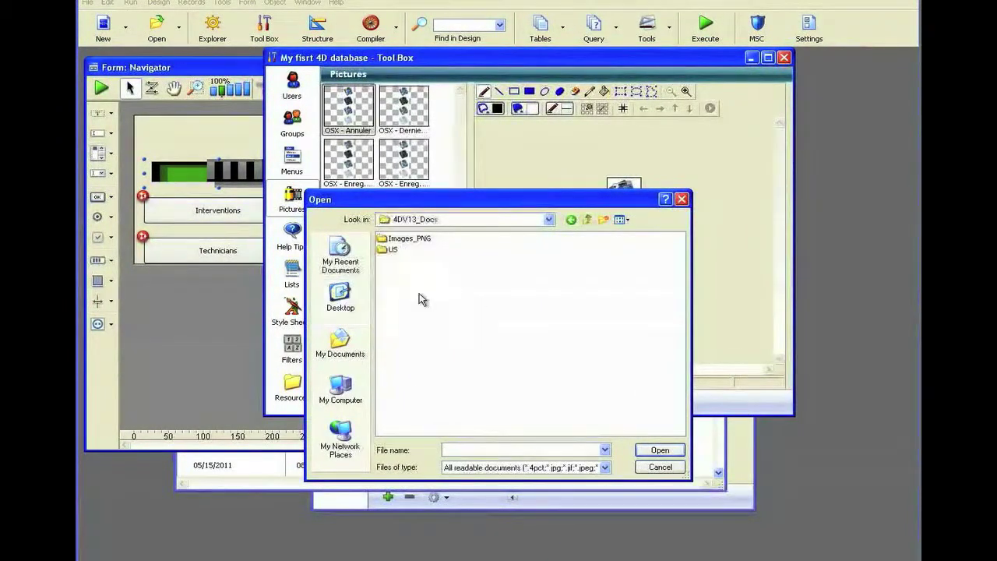
double_click(409, 240)
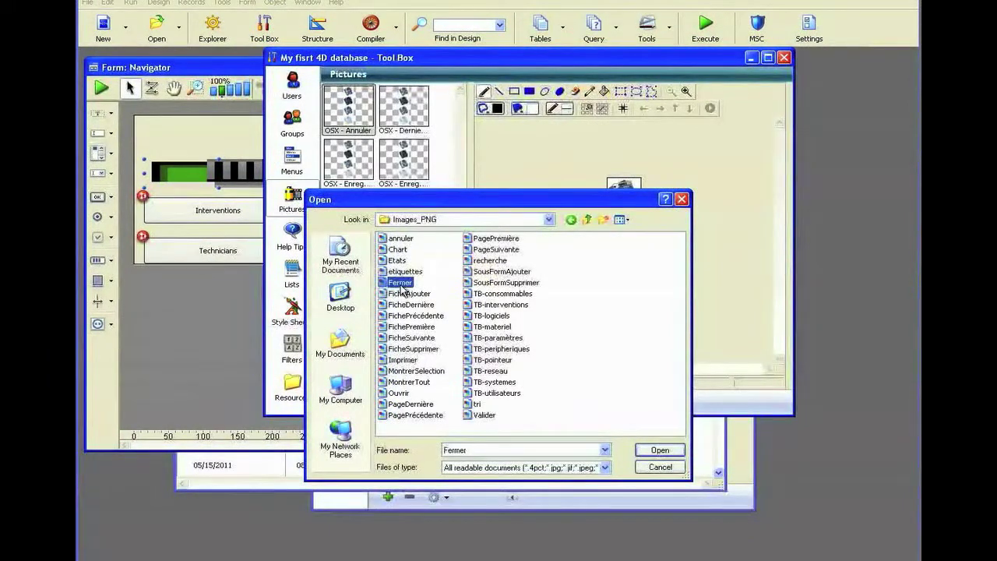
click(660, 451)
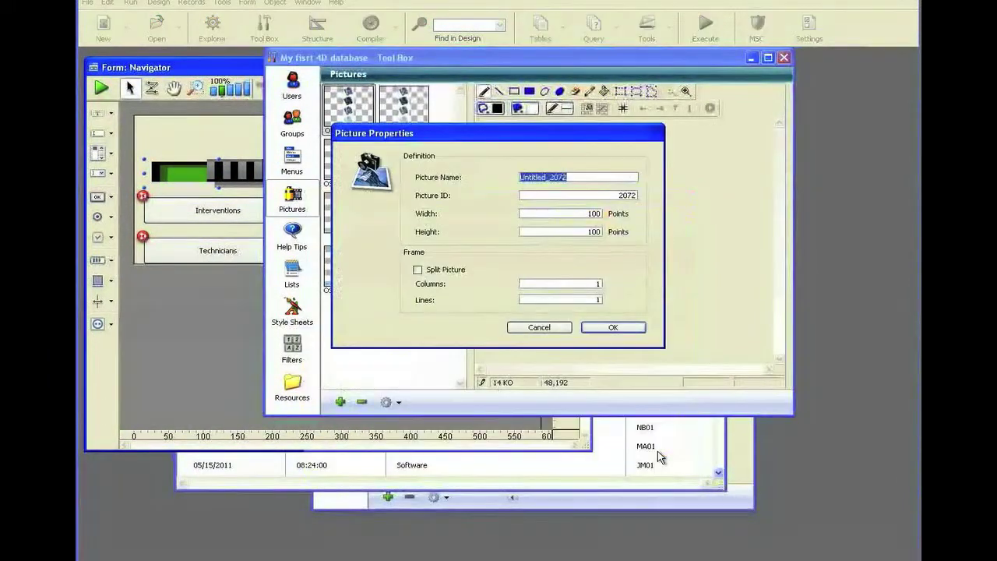
click(613, 327)
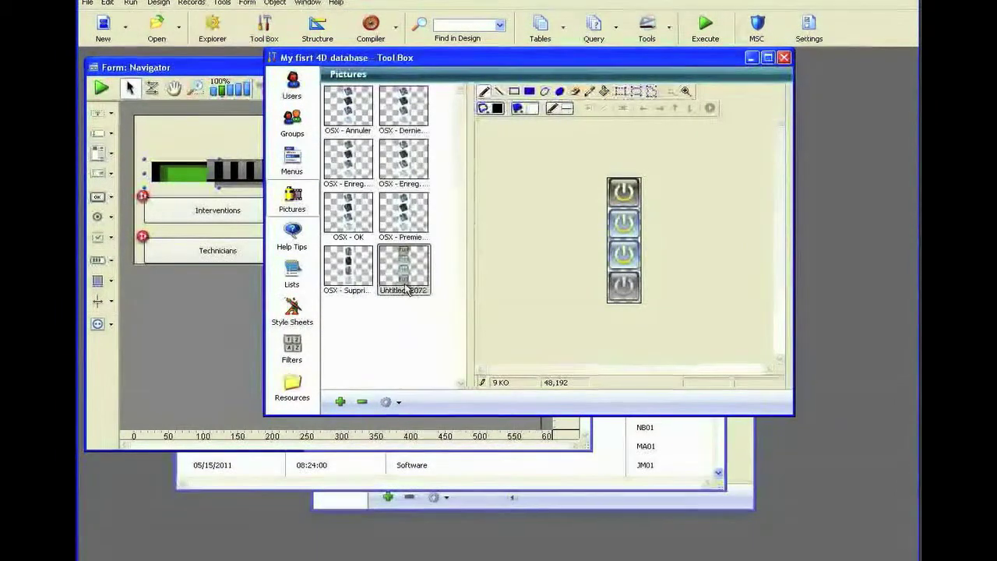
click(784, 57)
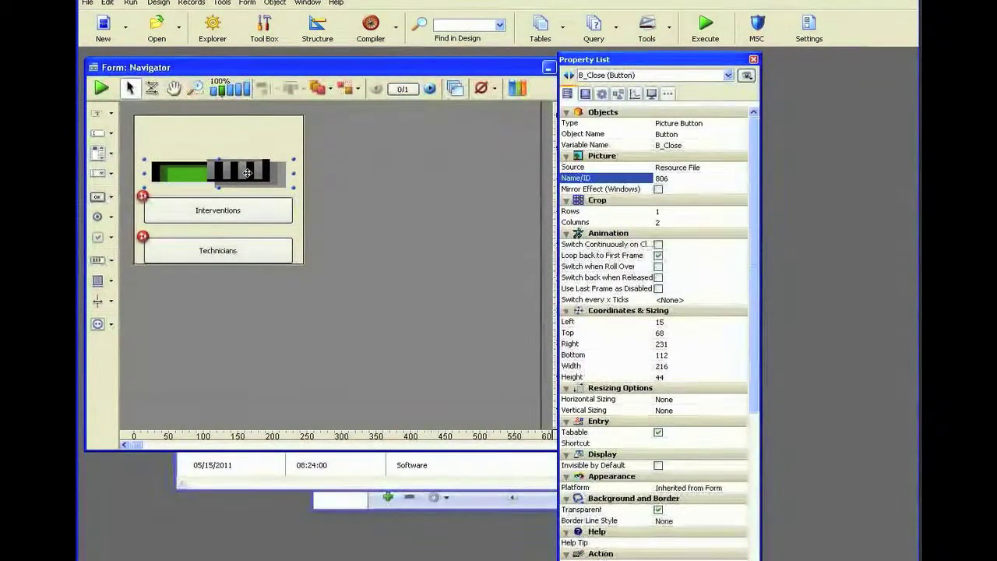
- Set the B_Close button's picture source to Picture Library and its picture ID to 2072
click(692, 168)
click(684, 190)
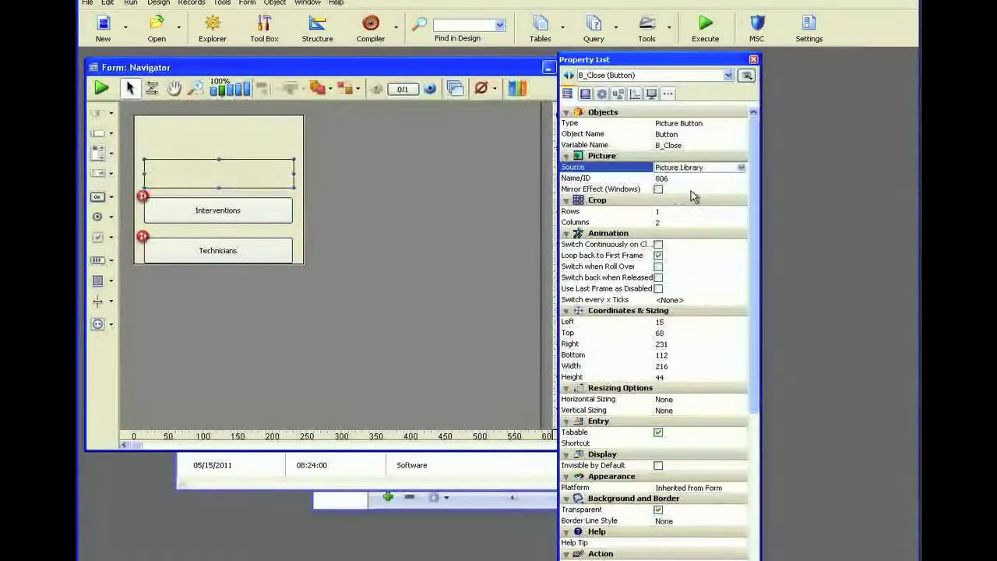
click(678, 177)
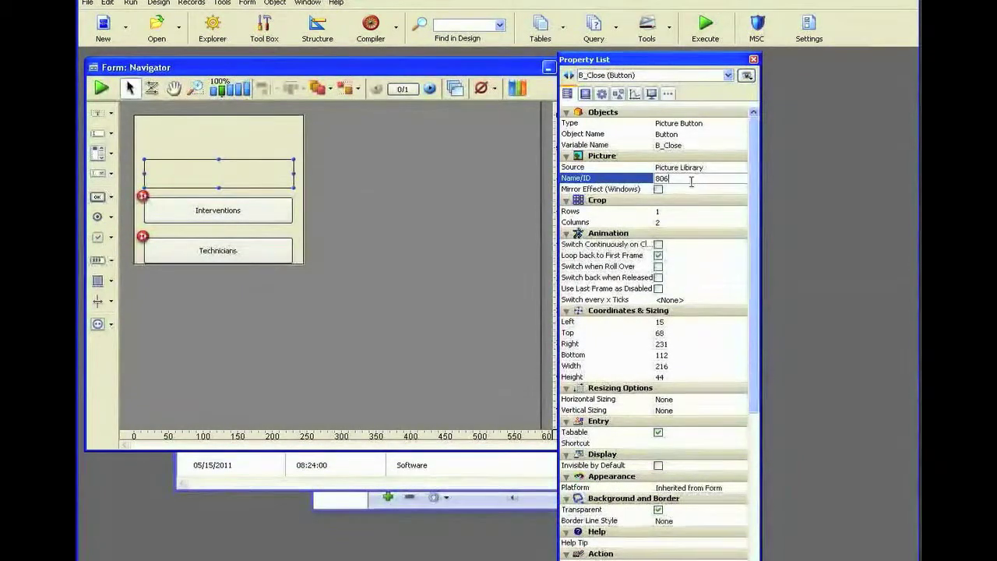
text(2072)
key(Return)
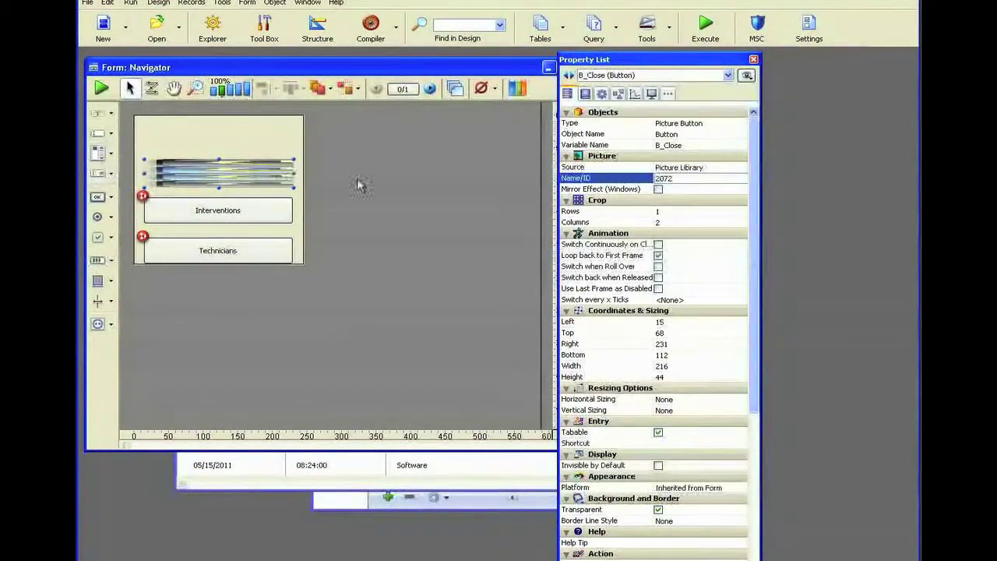
- Set the B_Close button's picture crop to 4 rows and 1 column
double_click(659, 211)
text(4)
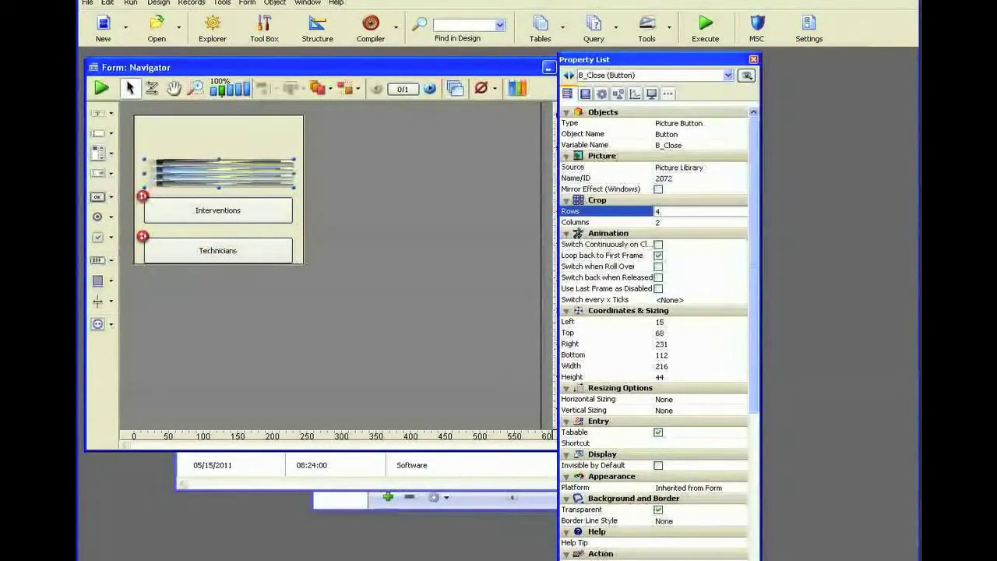
double_click(689, 221)
key(Tab)
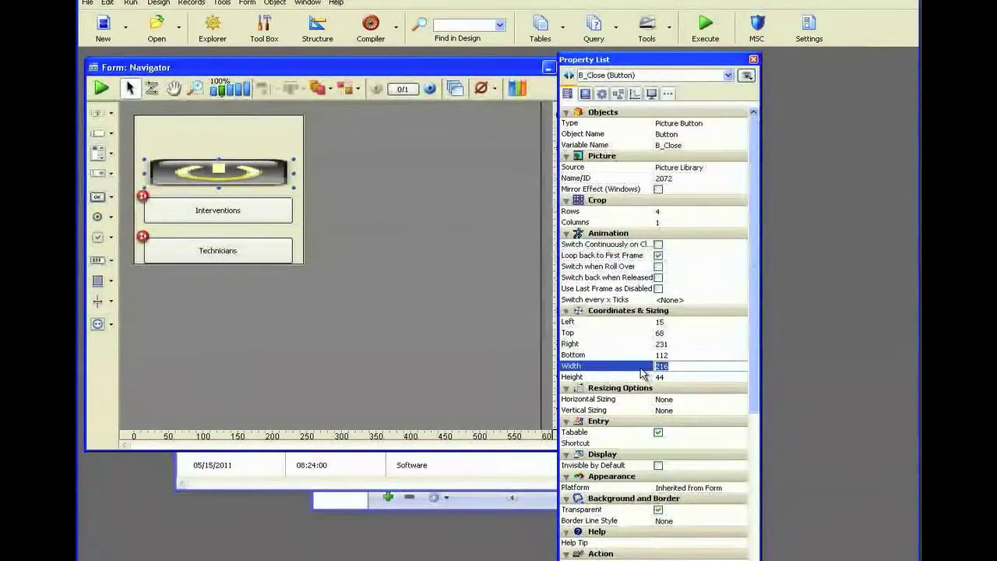
- Set the B_Close picture button's width and height both to 48
text(8)
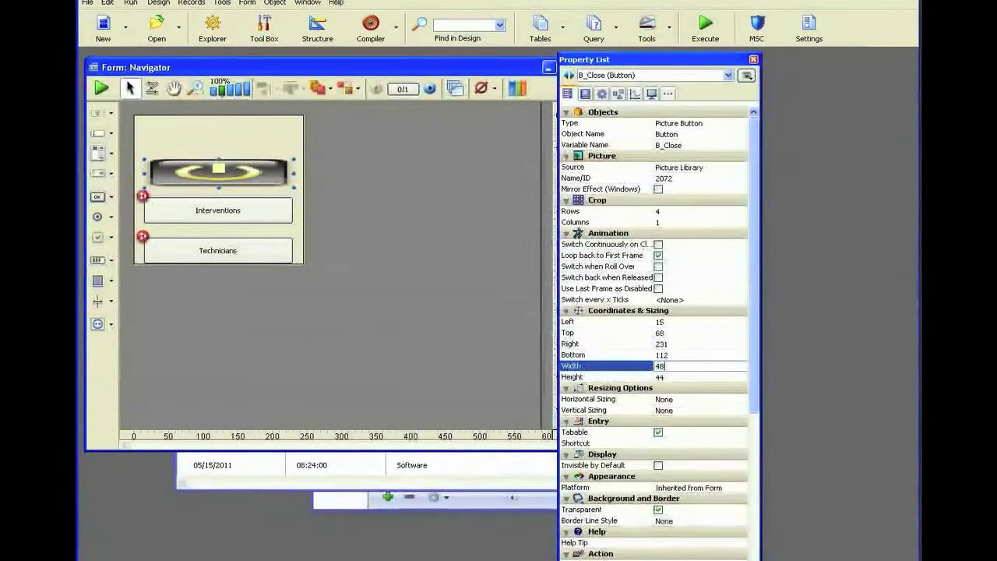
click(665, 377)
key(BackSpace)
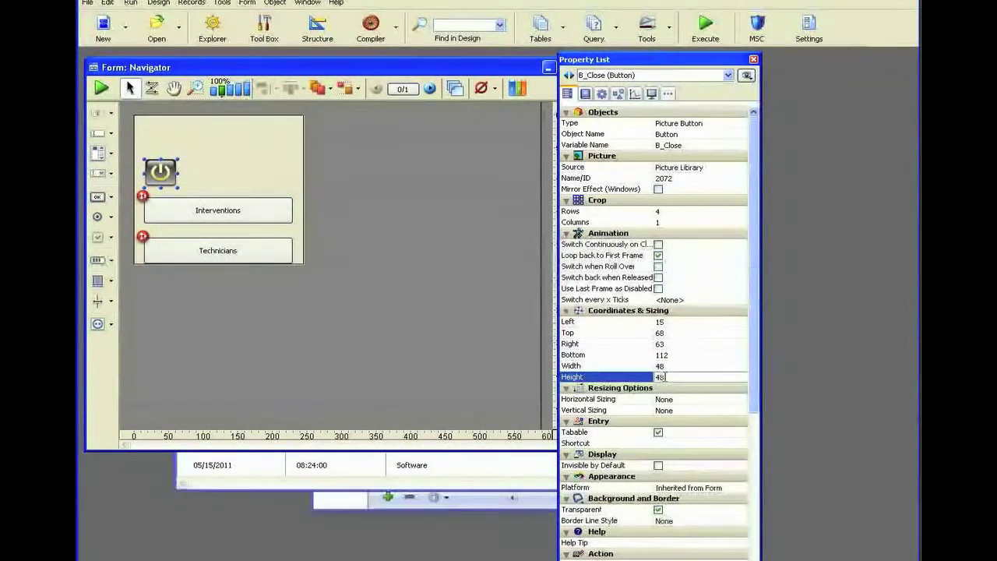
text(8)
key(Return)
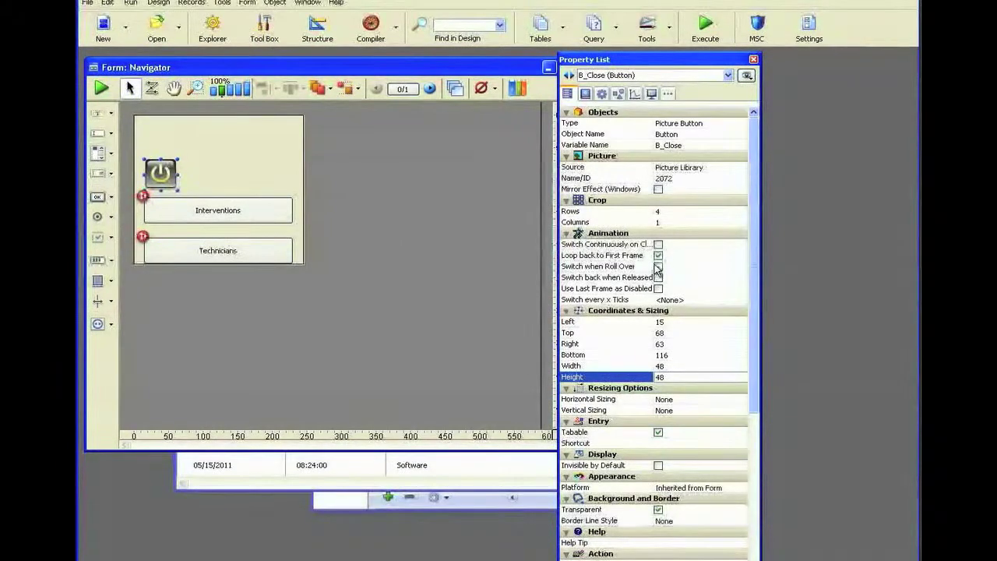
- Enable Switch when Roll Over, Switch back when Released and Use Last Frame as Disabled for B_Close, and run the form to test the button
click(659, 266)
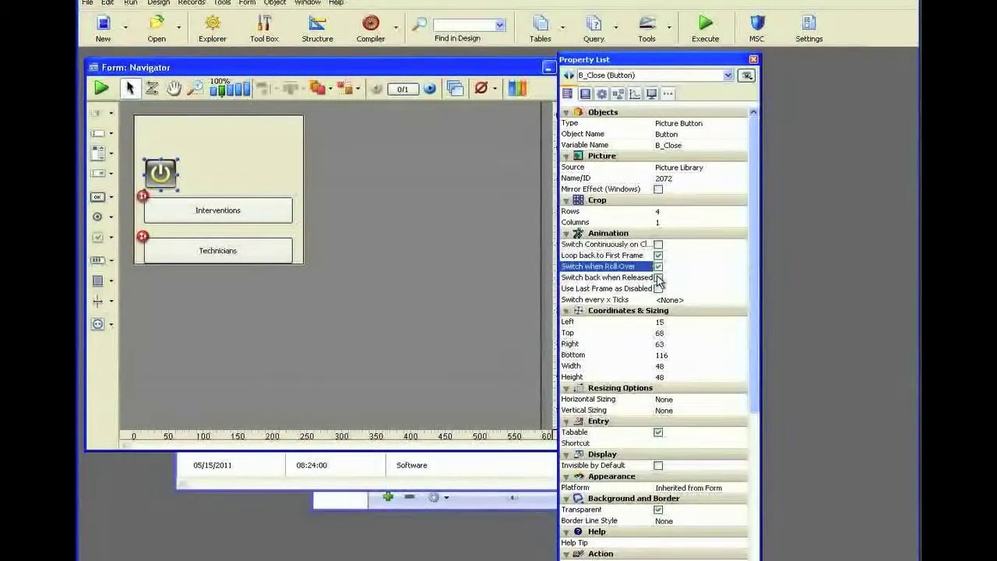
click(658, 278)
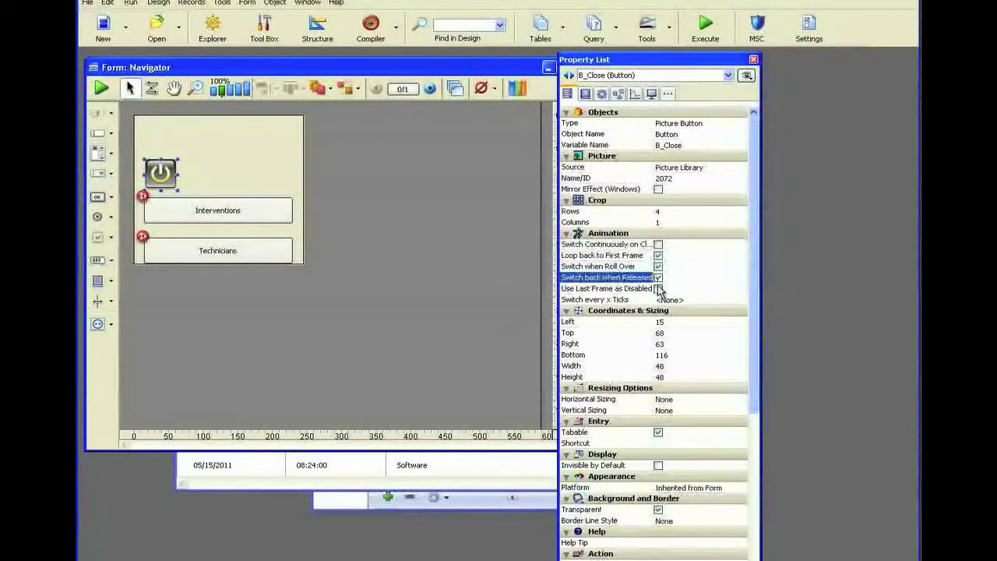
click(658, 289)
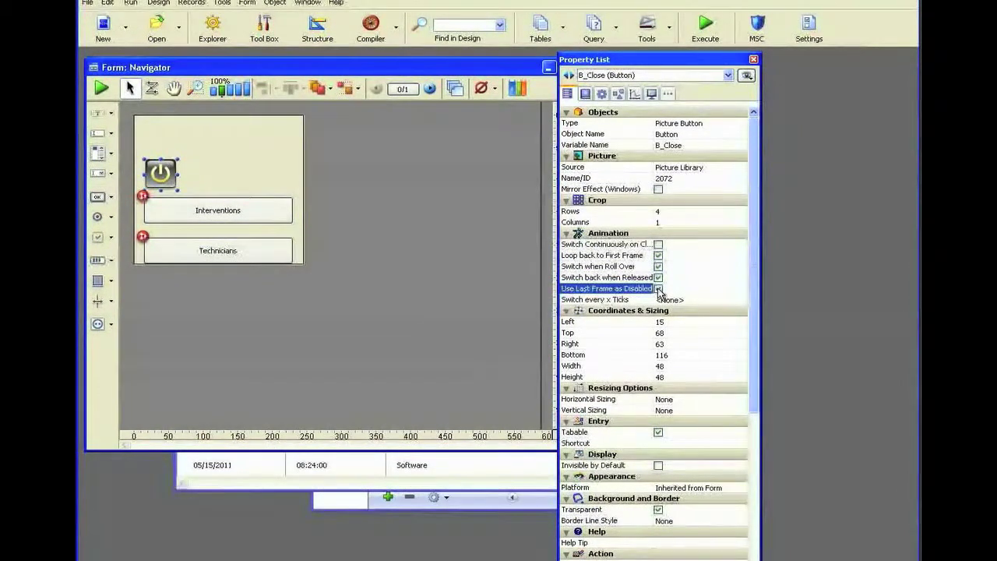
click(100, 90)
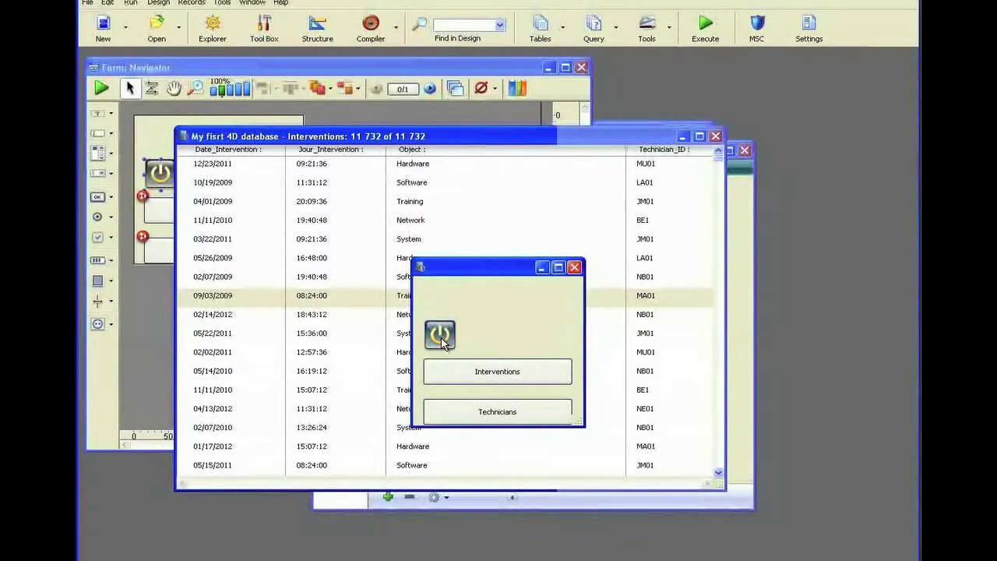
click(441, 336)
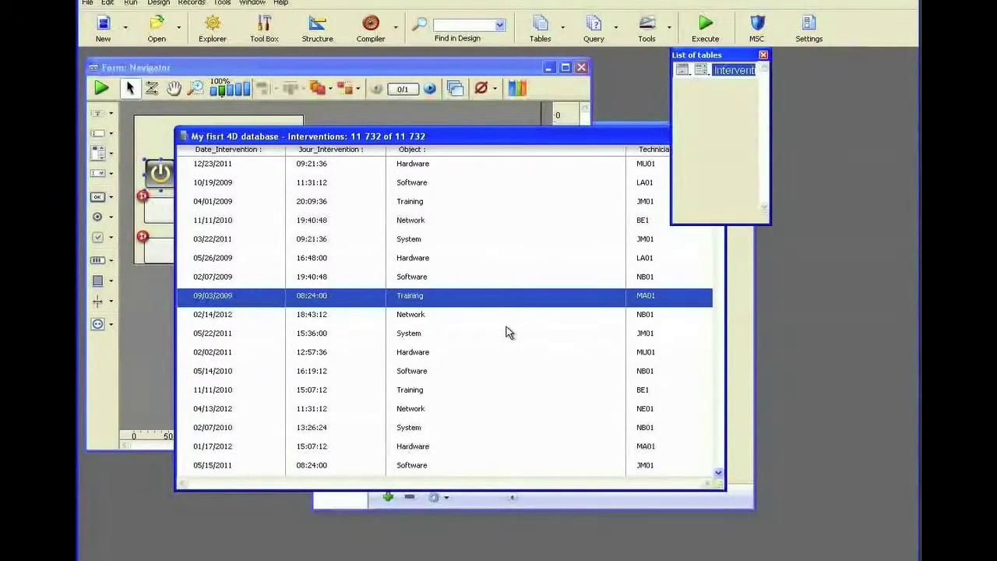
- Split the library picture Untitled_2072 into 1 column and 4 lines in its picture properties
click(263, 32)
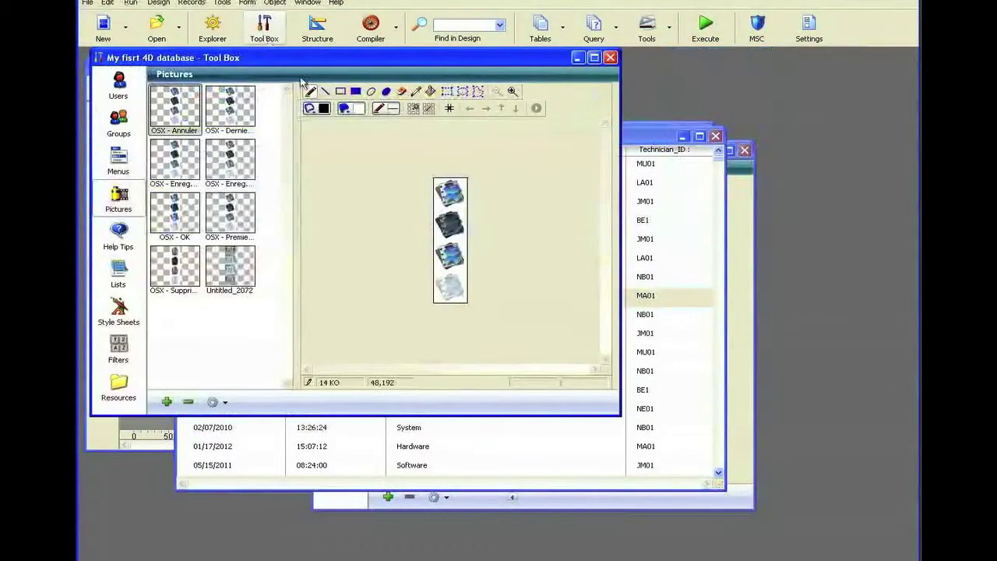
click(231, 273)
click(226, 402)
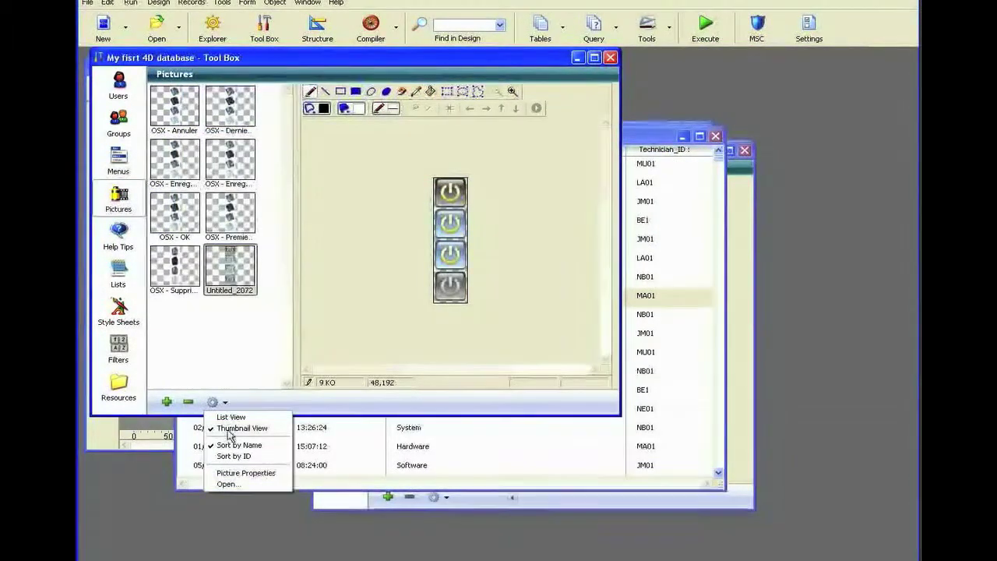
click(234, 473)
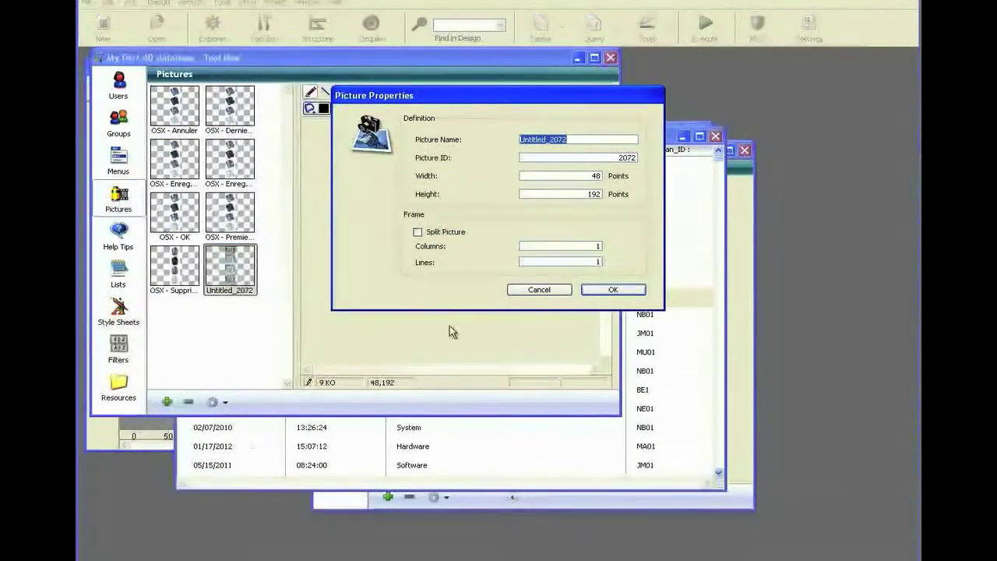
click(455, 232)
double_click(582, 262)
text(4)
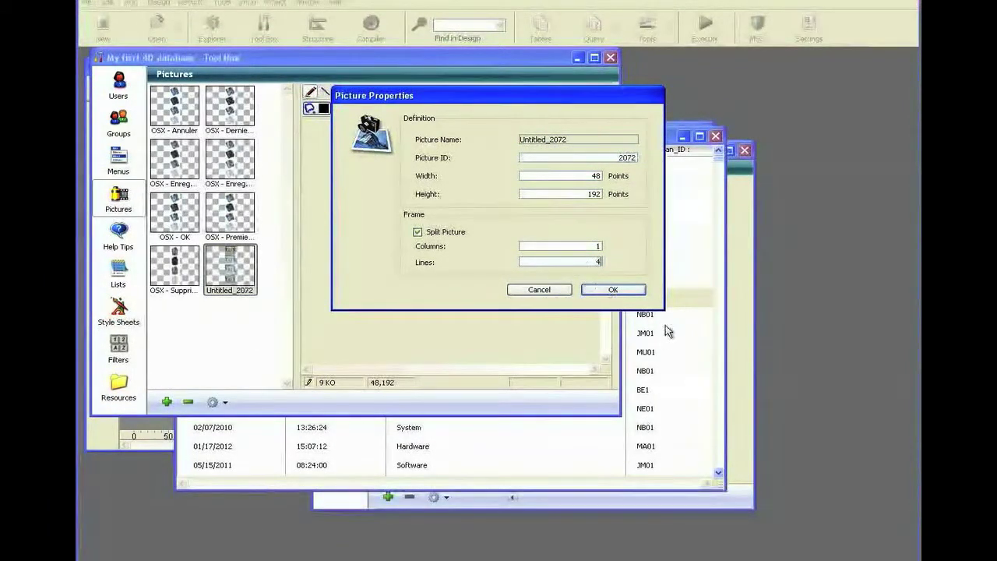
click(600, 292)
- Place the library picture Untitled_2072 directly on the Navigator form, below the Technicians button
drag(325, 63, 608, 125)
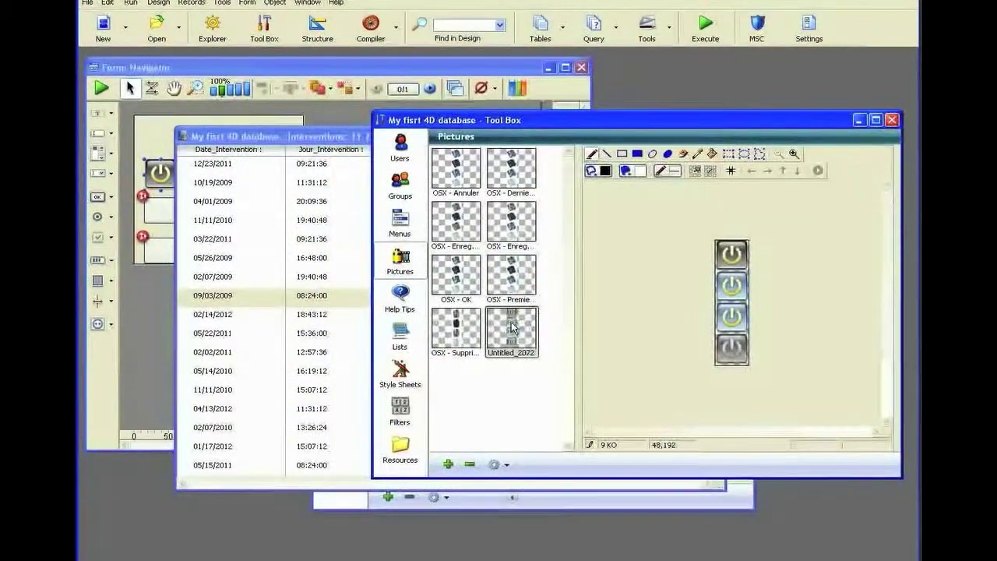
drag(150, 316, 152, 318)
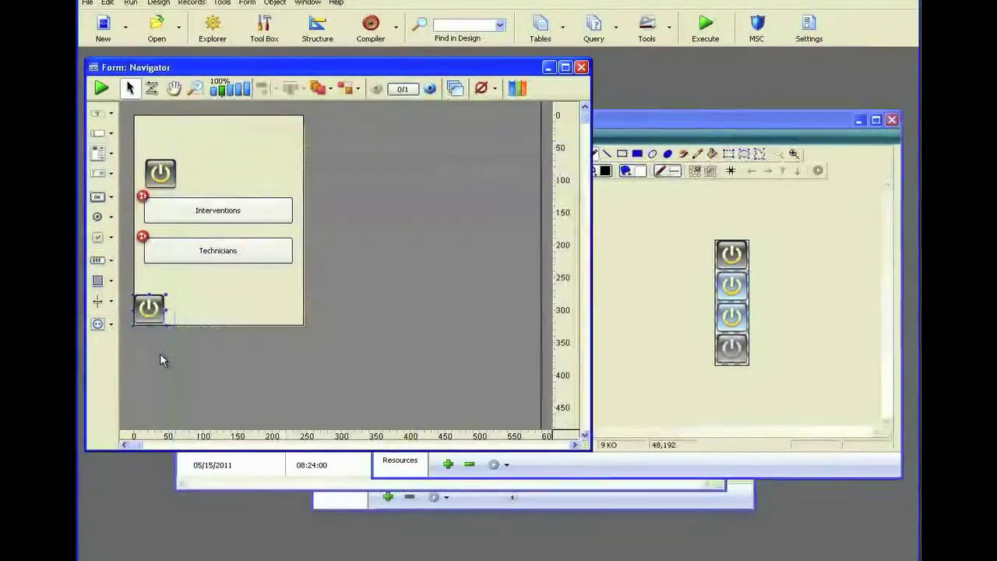
double_click(159, 353)
- Check the picture ID, crop rows, width and height of the picture button added below the Technicians button
click(148, 310)
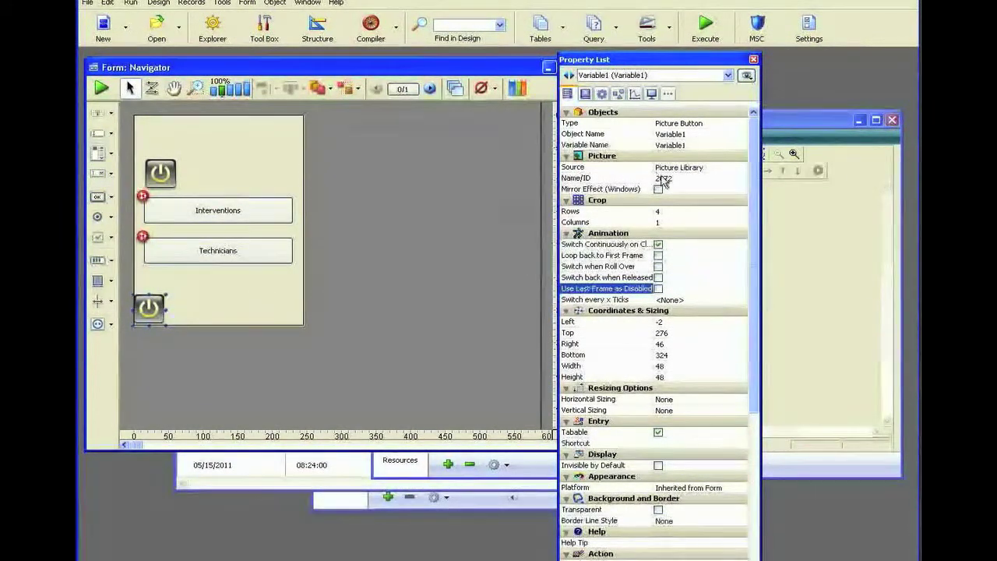
click(633, 178)
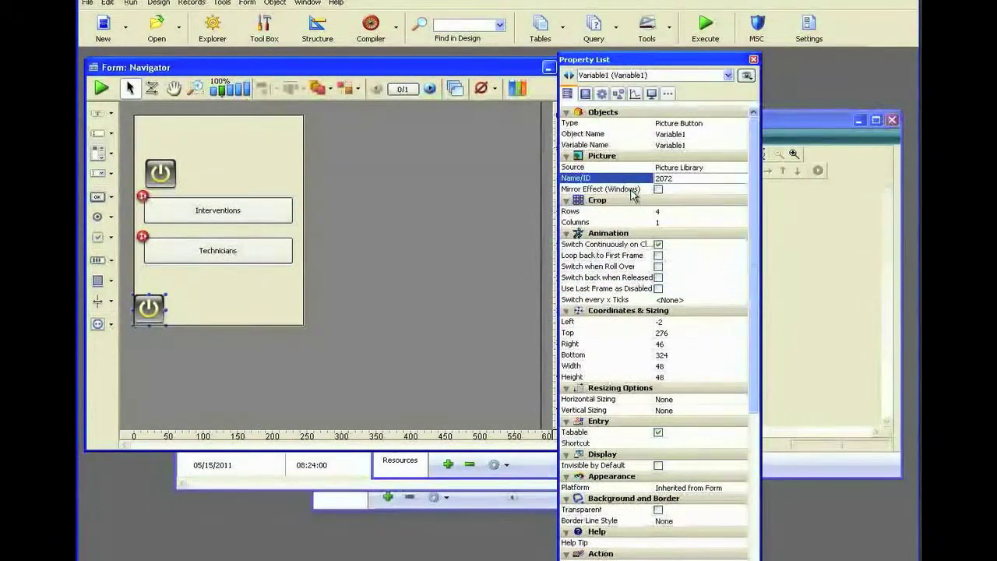
click(633, 212)
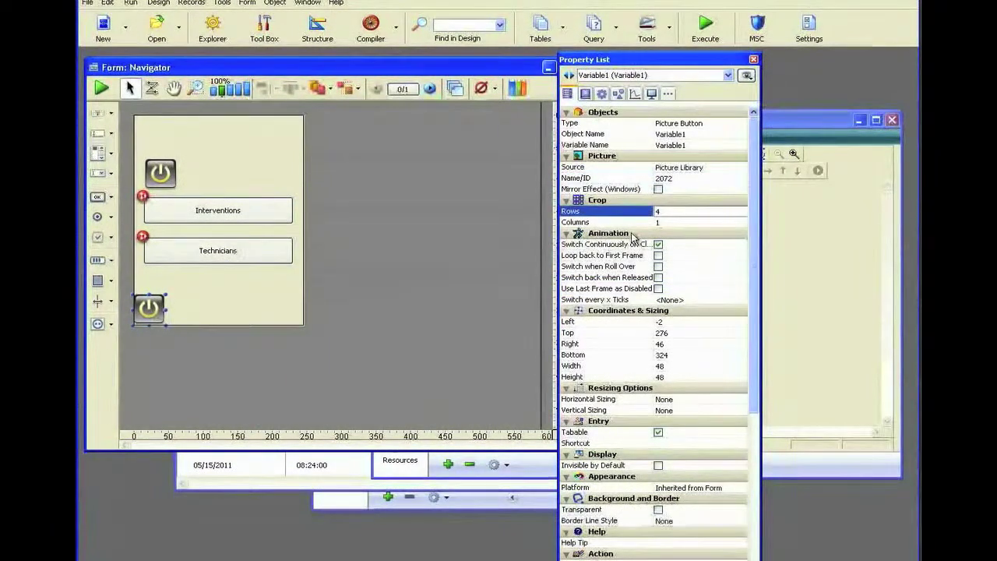
click(635, 366)
click(636, 377)
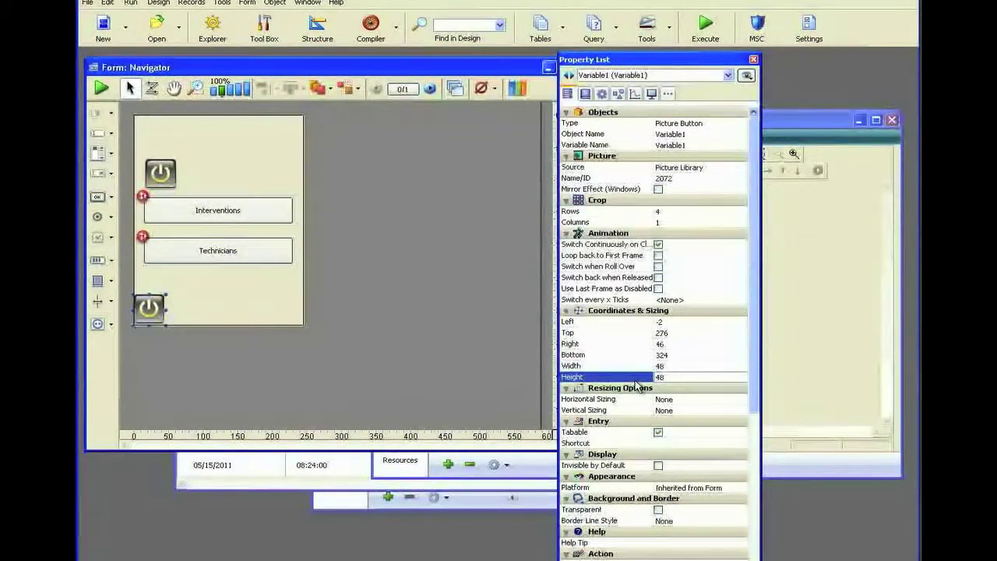
click(425, 331)
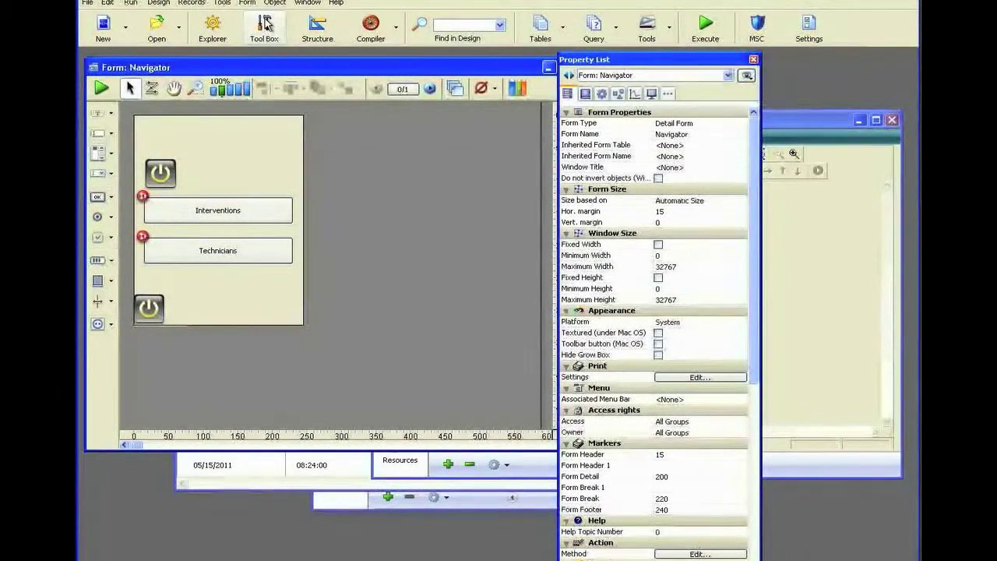
- Import the red cross button image from the 4DV13_Docs/Images_PNG folder into the picture library
click(266, 25)
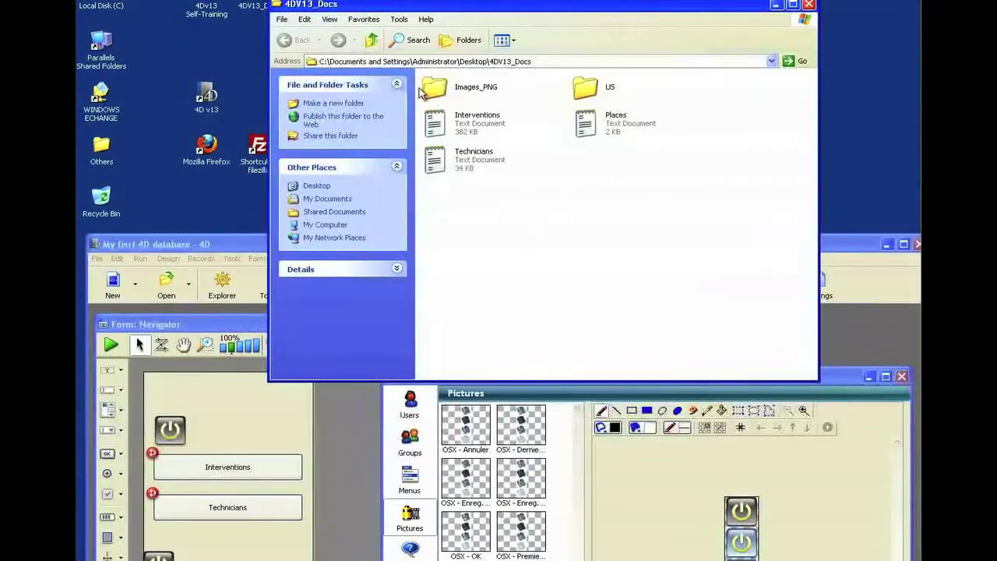
double_click(422, 92)
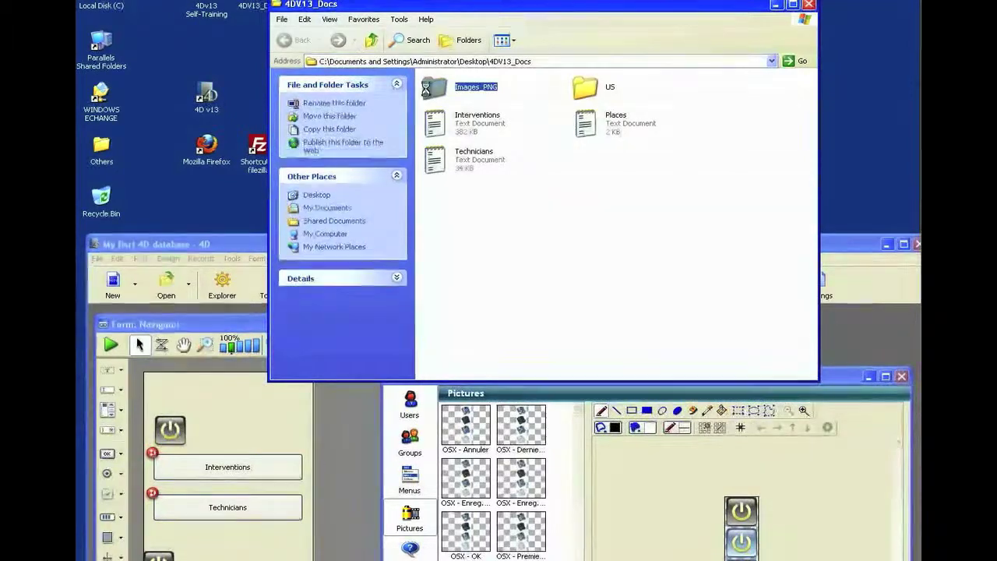
drag(544, 100, 568, 538)
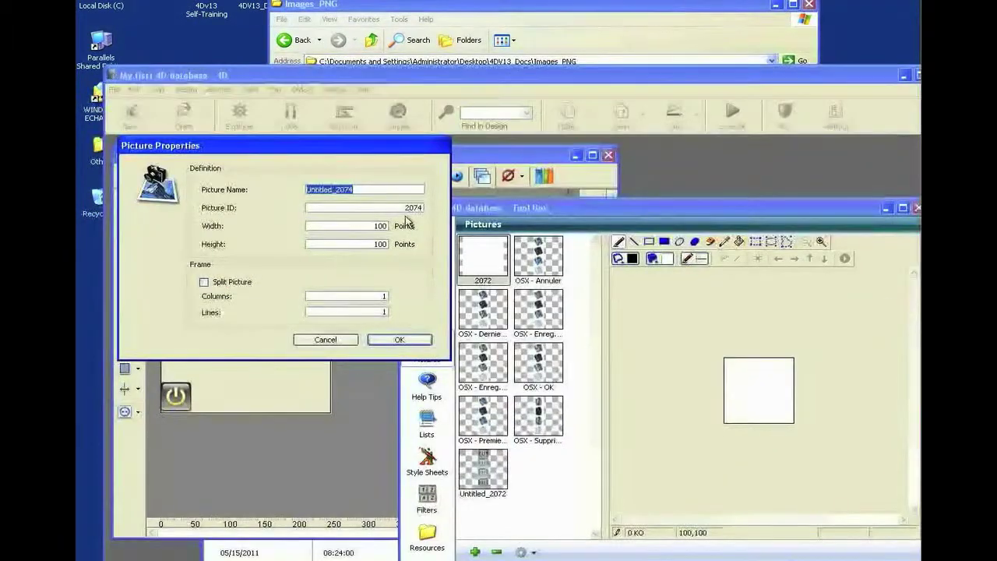
- Set the imported picture to 48 by 192 points, split into 1 column and 4 lines, and close the Tool Box
double_click(359, 227)
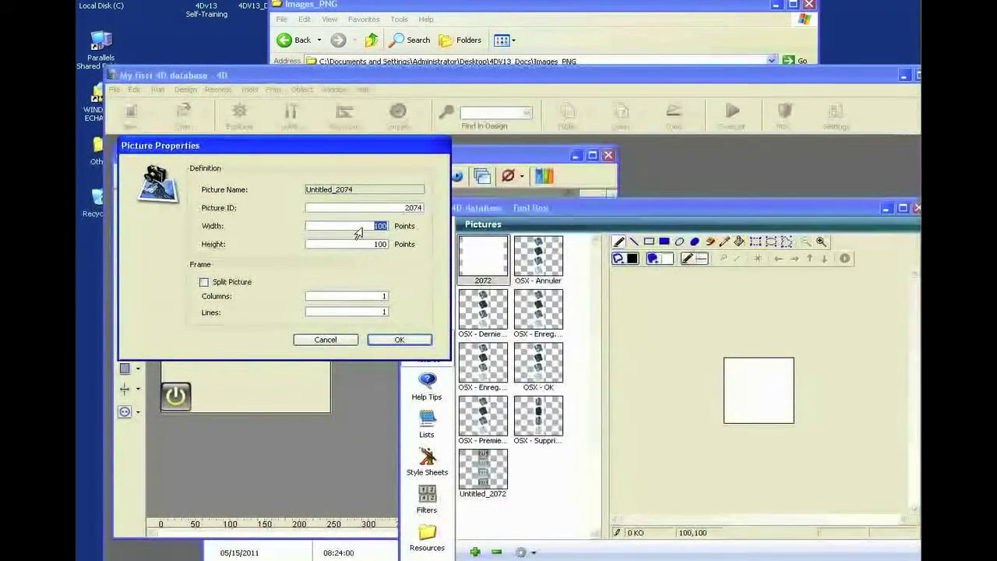
text(48)
key(Tab)
text(192)
click(236, 282)
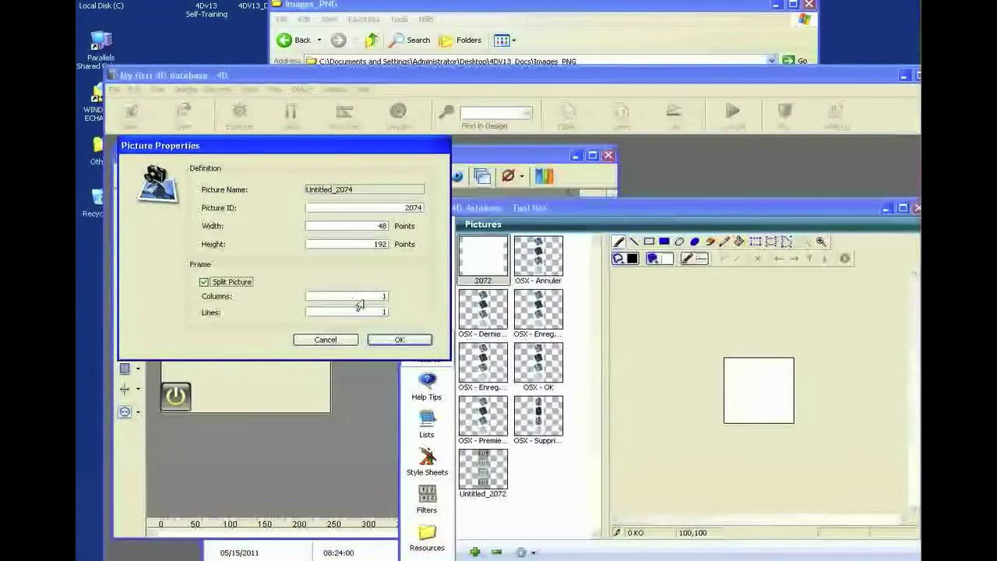
double_click(373, 312)
text(4)
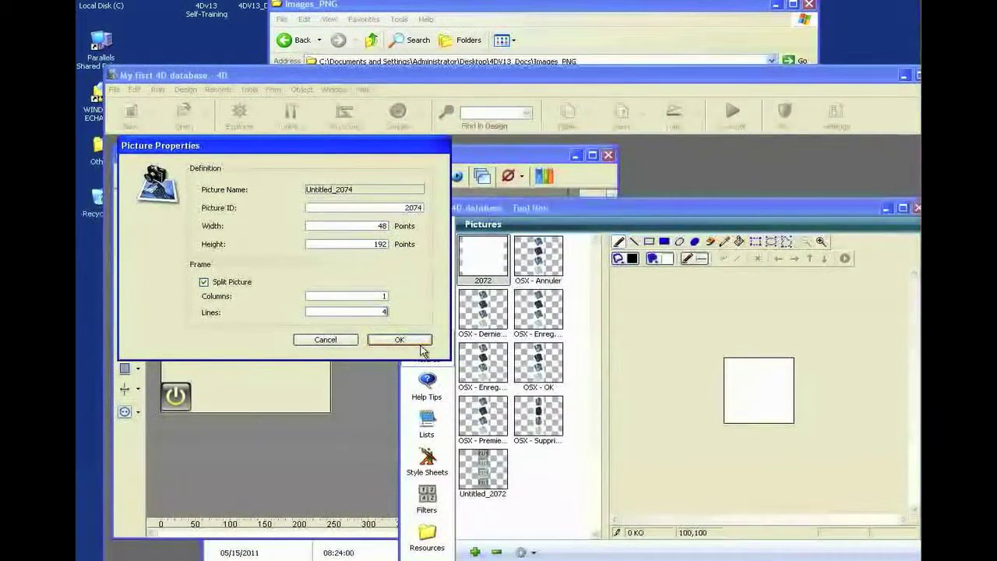
click(399, 339)
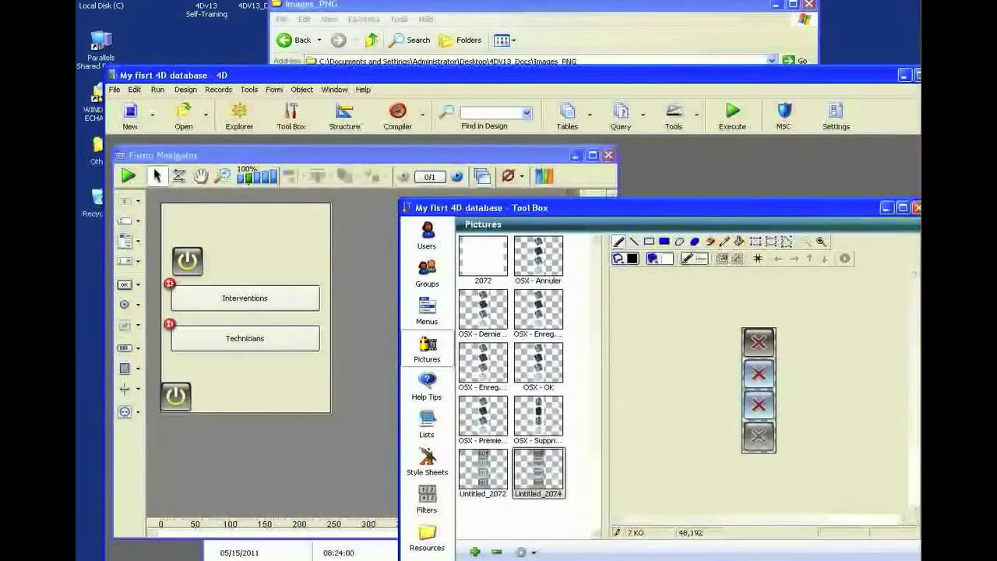
click(916, 207)
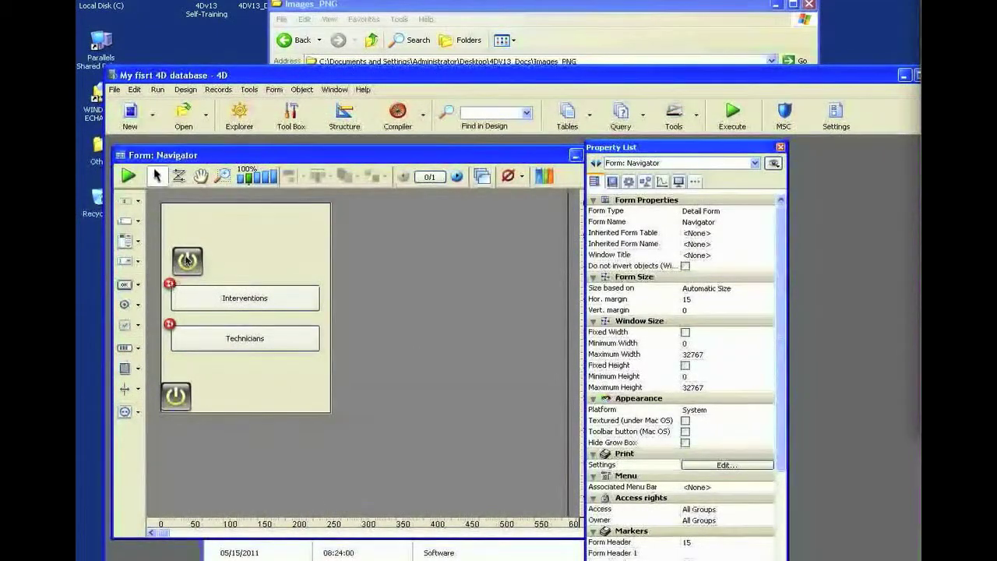
- Delete the extra picture button below Technicians and move the B_Close button up to about left 14, top 20 on the form
click(176, 396)
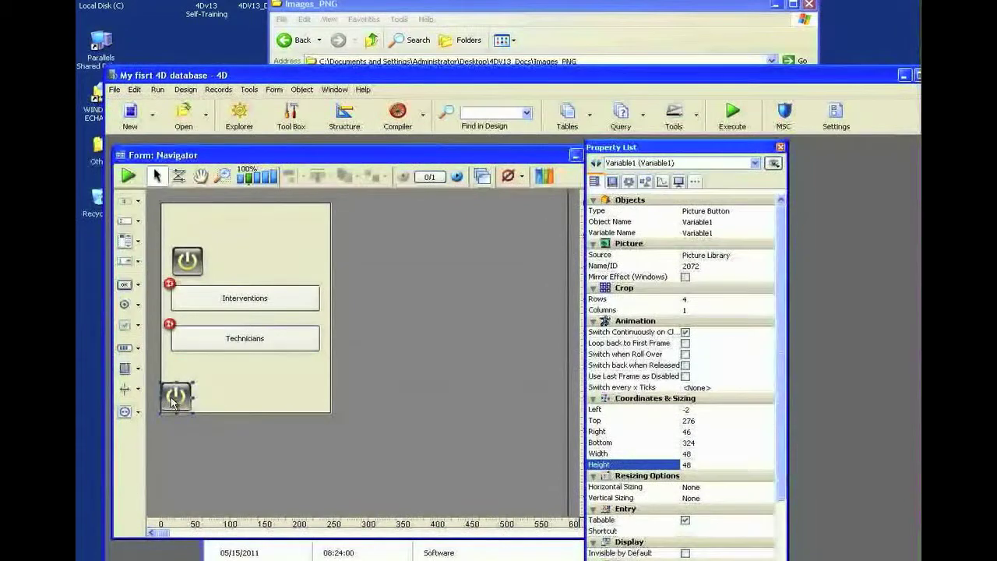
key(Delete)
drag(187, 265, 187, 234)
- Add a static text label reading "Close", about 77 wide and 13 high, just below the B_Close picture button
click(134, 207)
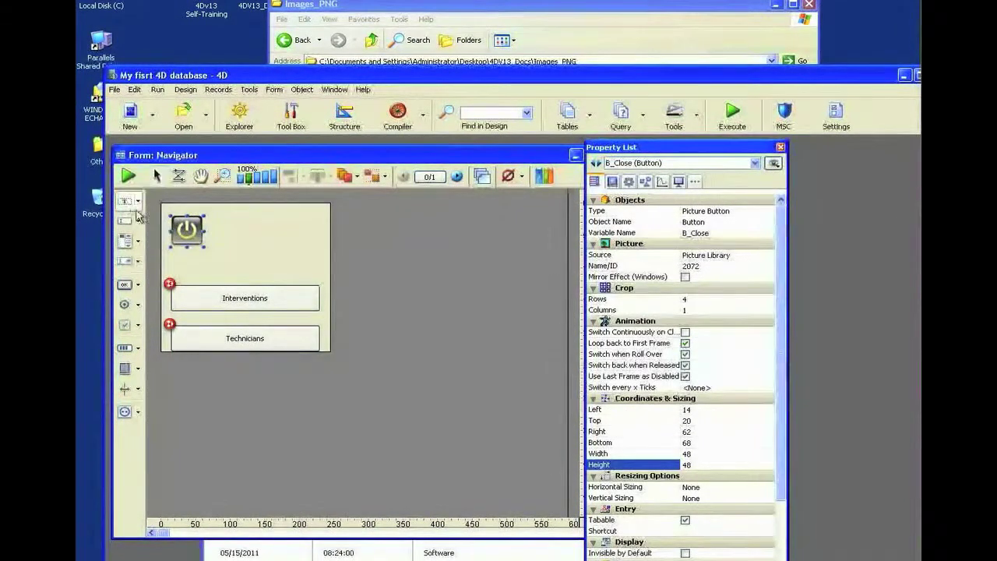
drag(212, 255, 225, 264)
text(Close)
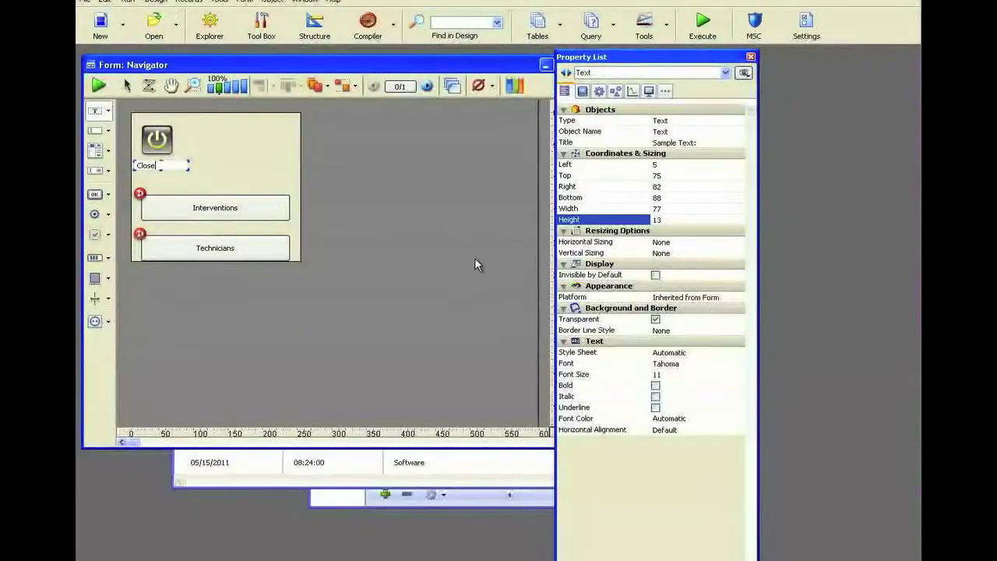
- Close the Property List, enlarge the Navigator form window and finish editing the Close label
click(750, 57)
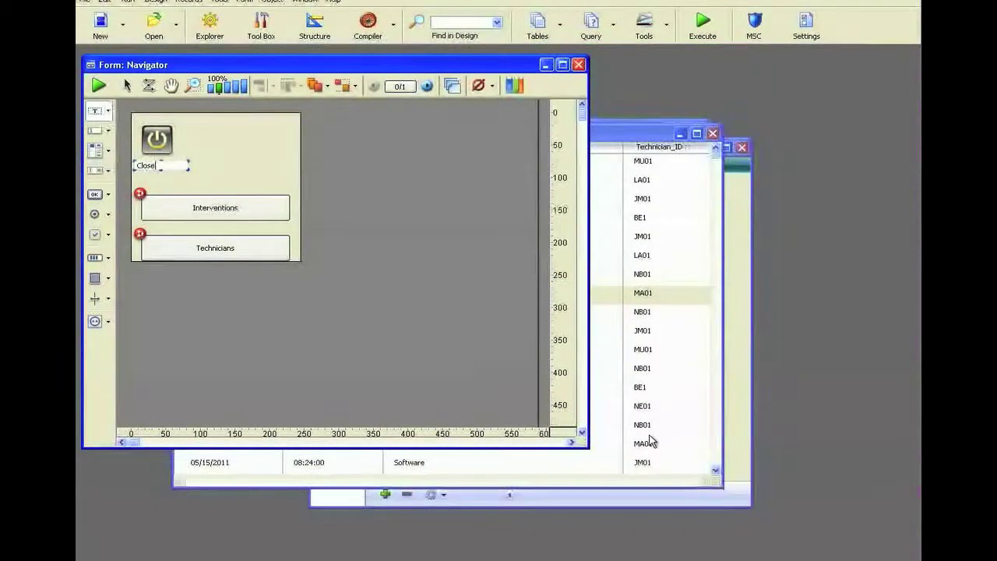
drag(585, 439, 848, 560)
click(197, 162)
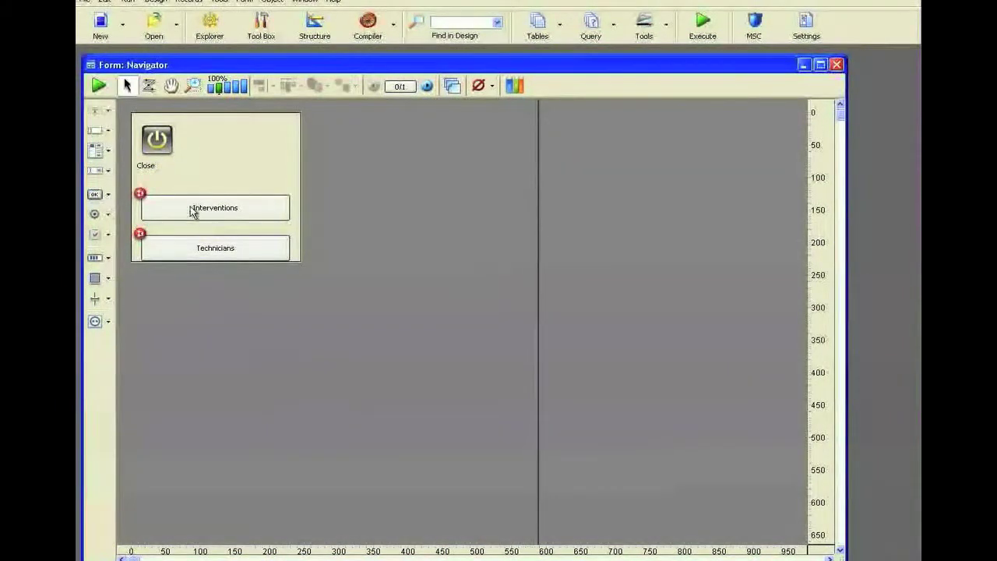
- Move the Interventions and Technicians buttons together to the right and paste the three copied picture buttons below the Close label
drag(186, 189, 250, 297)
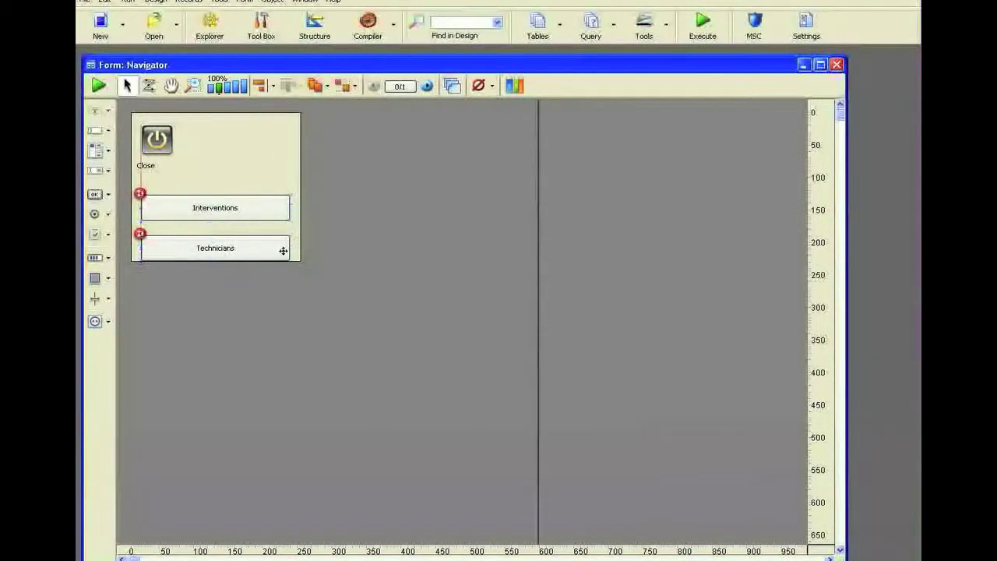
drag(231, 250, 342, 250)
click(201, 236)
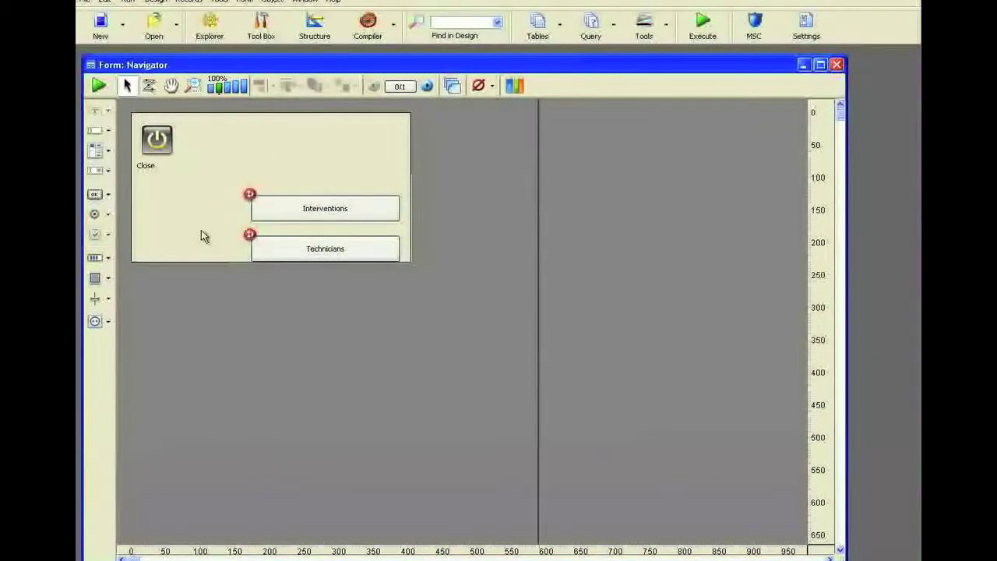
key(ctrl+v)
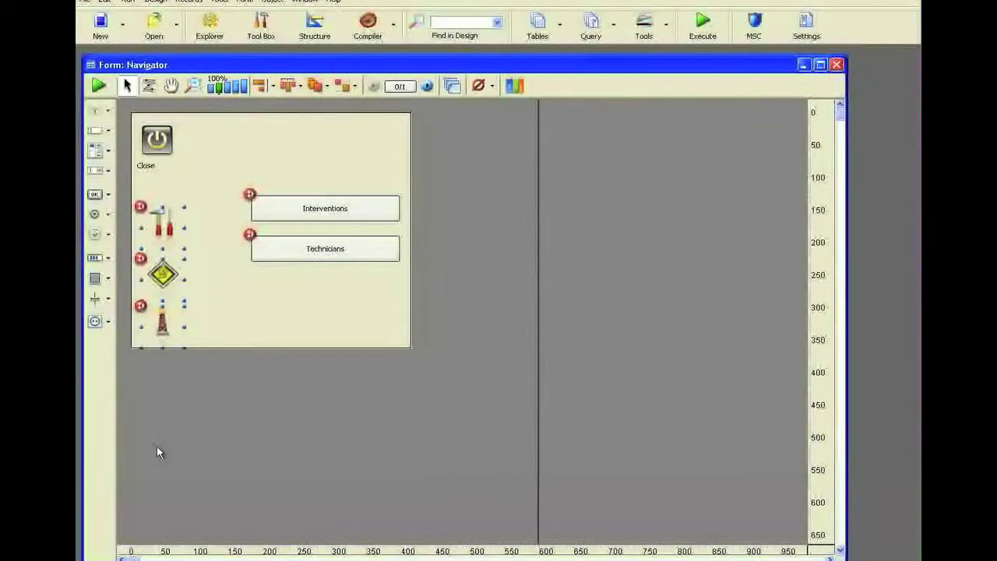
- Paste the Apple/Windows and gear picture buttons below the first three, and the labelled Add-to-Delete button row beside Close
key(ctrl+v)
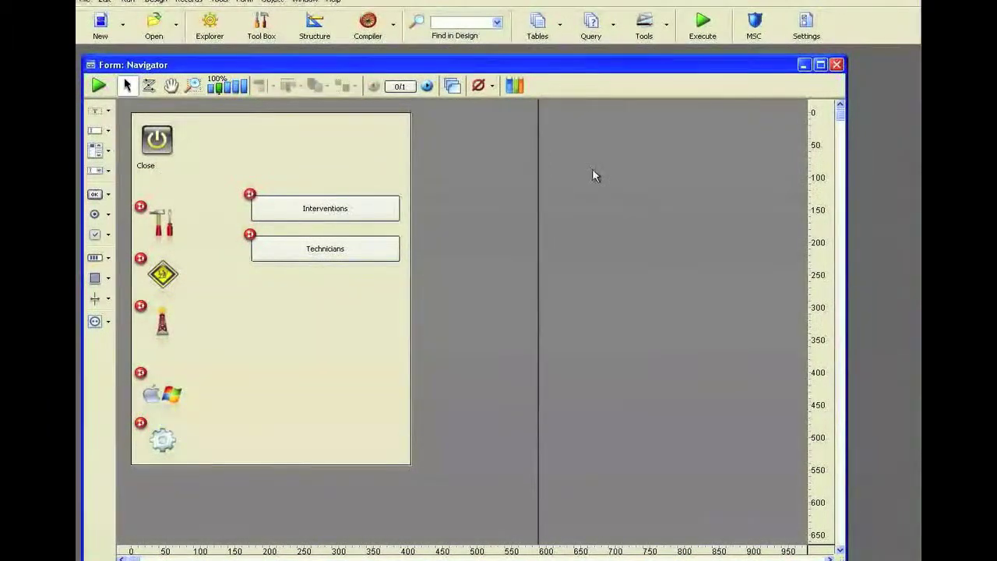
key(ctrl+v)
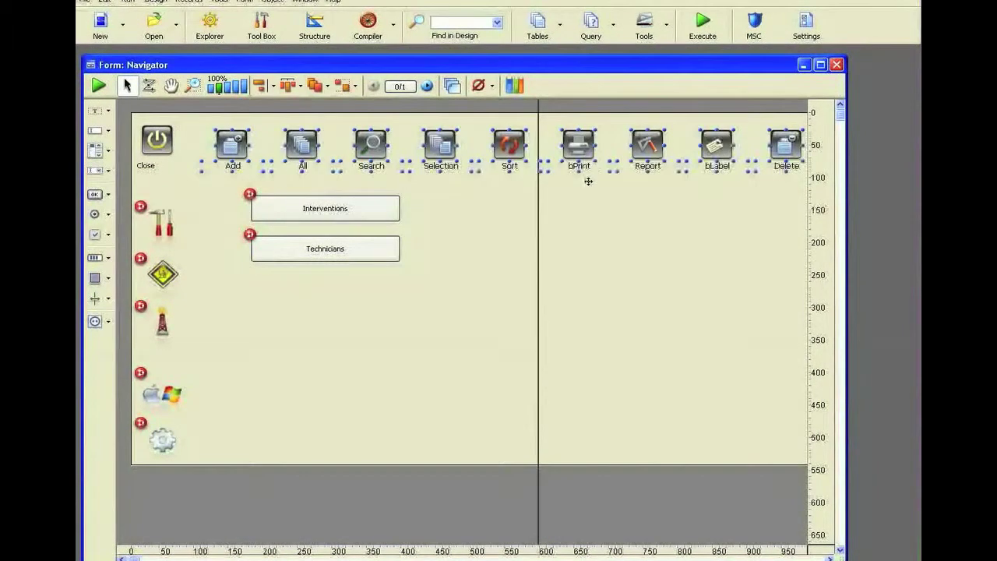
- Add two horizontal separator lines, one above and one below the group of three picture buttons, and review the Line drawing tool
click(561, 226)
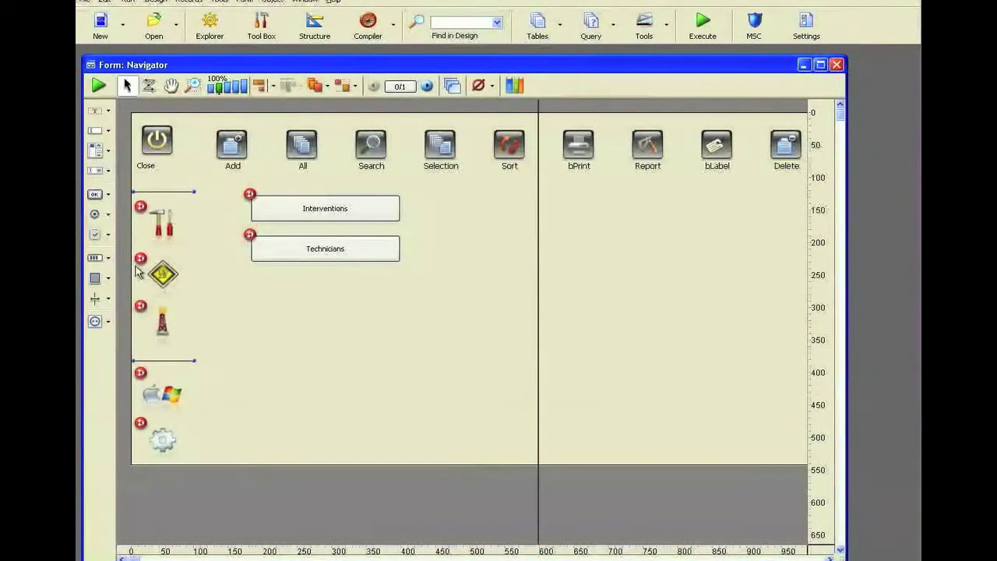
click(108, 280)
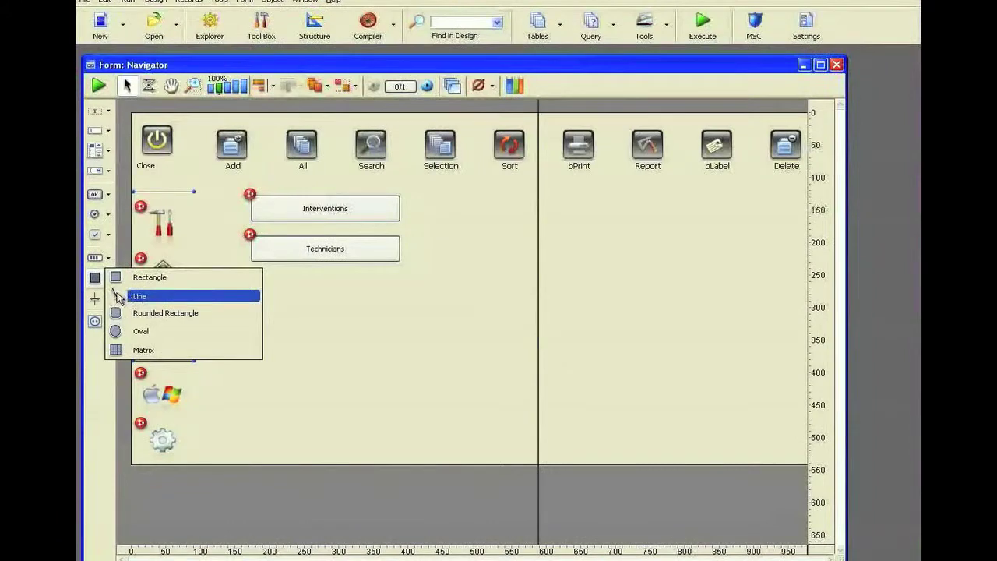
click(108, 300)
click(267, 394)
- Add a blue arrow beside the tools picture button and paste the labels Interventions, Techiciens, Addresses, Preferences and Parameters below the five picture buttons
click(198, 222)
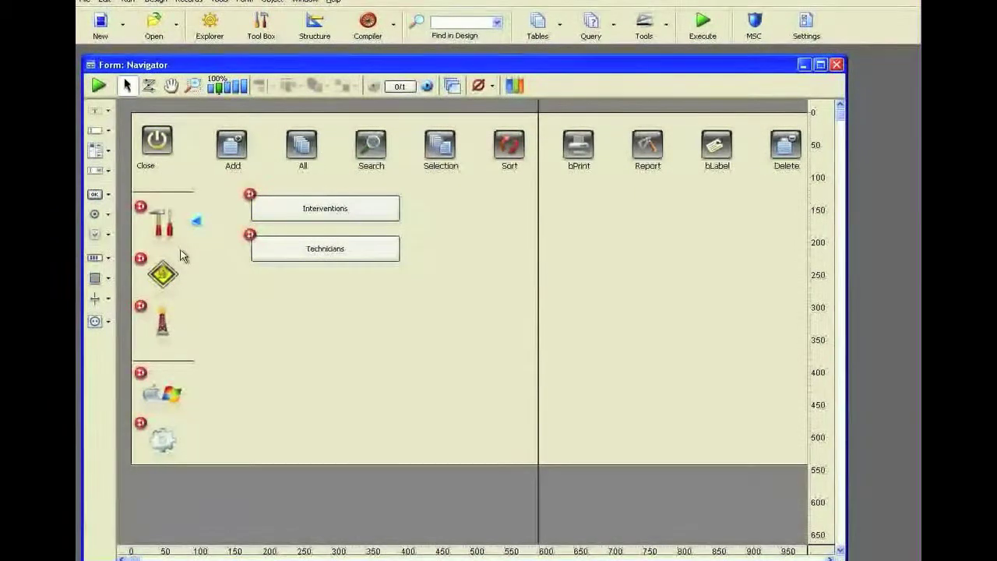
key(ctrl+v)
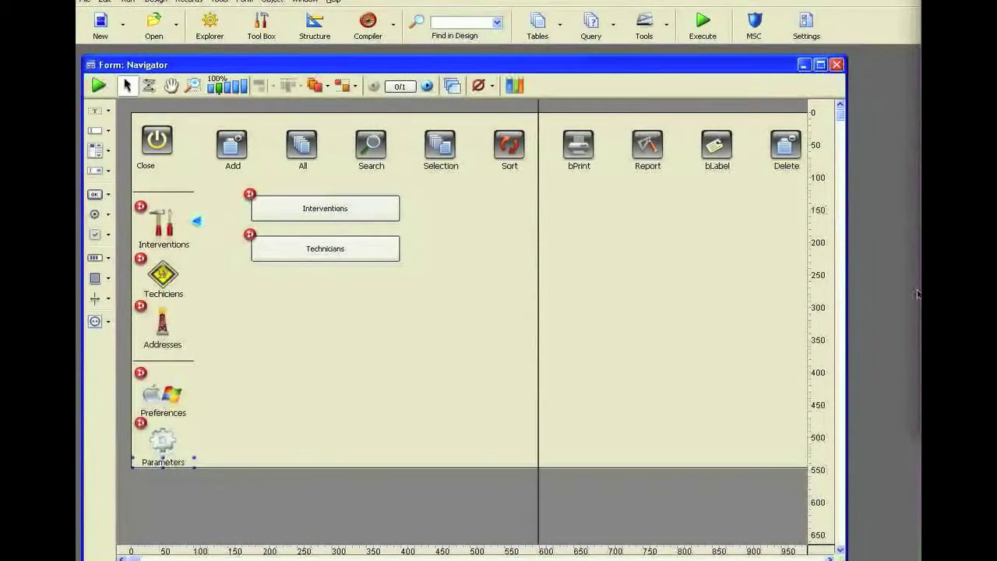
click(654, 337)
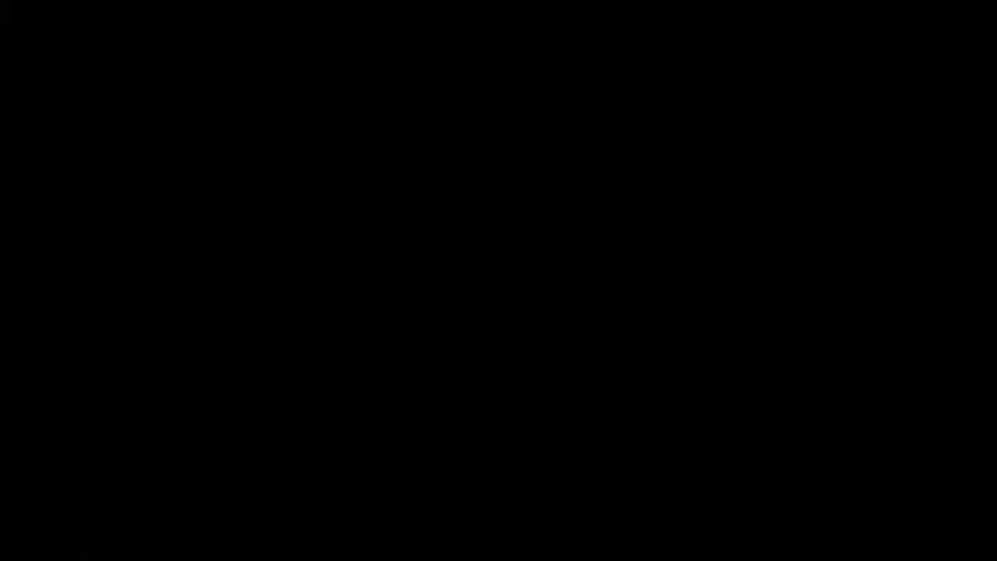